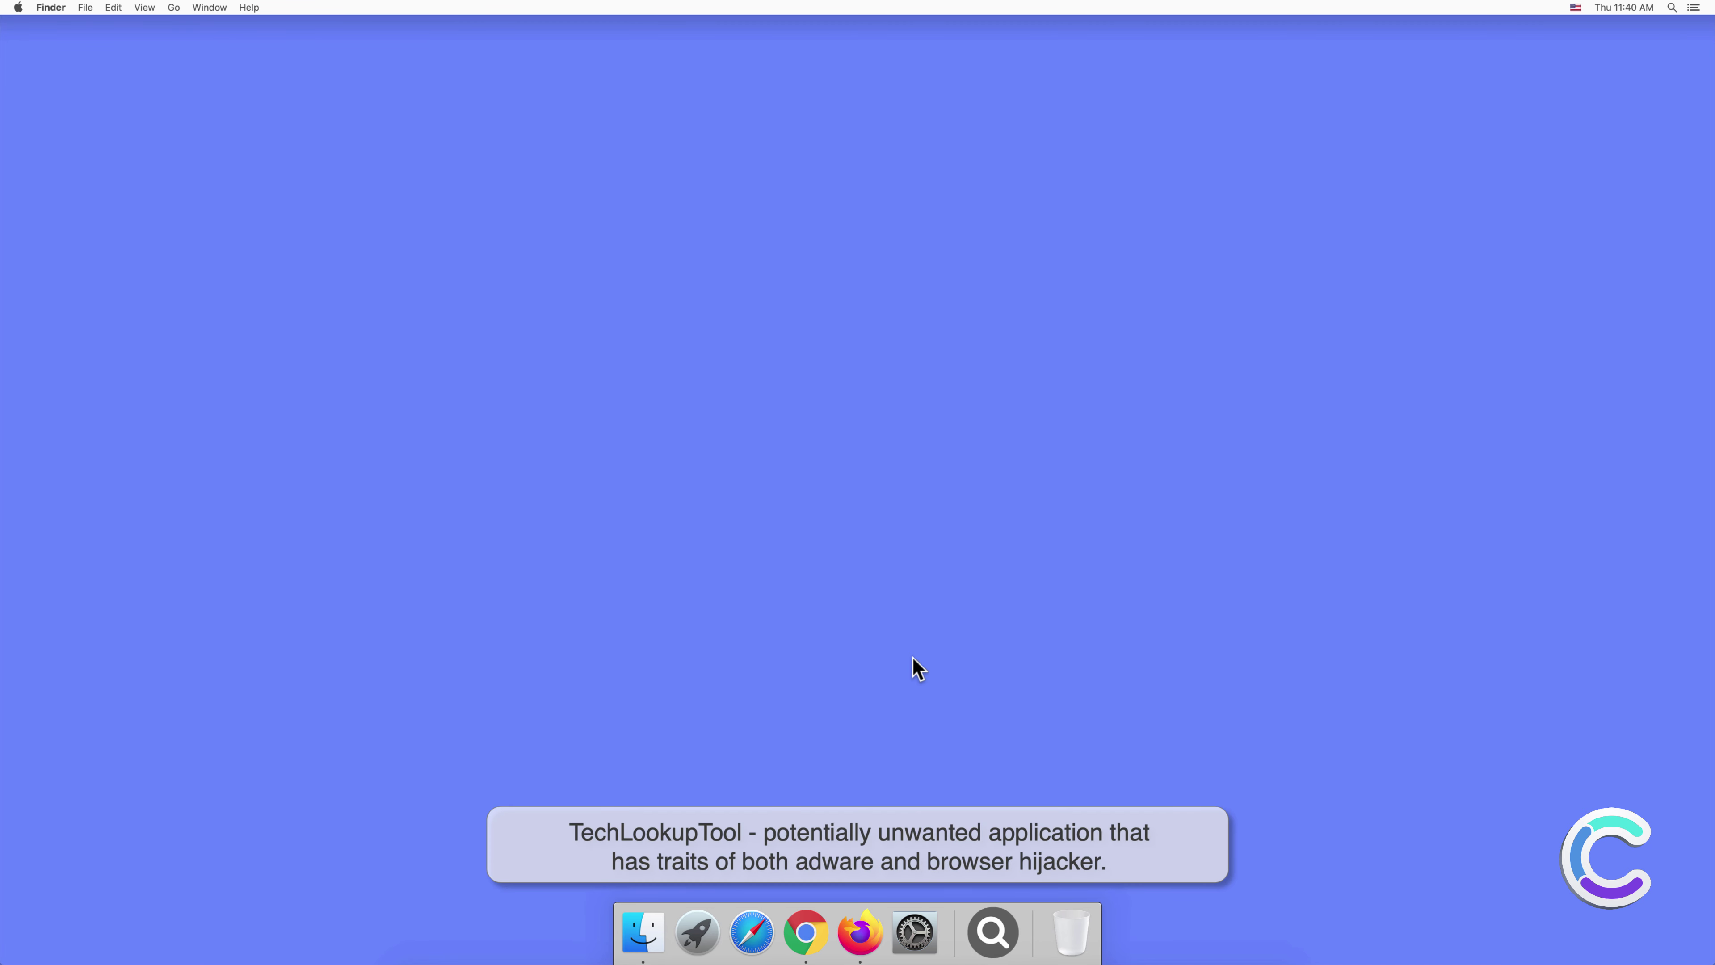
# Step: Look through the Applications folder in a Finder window, then close it
pyautogui.click(645, 934)
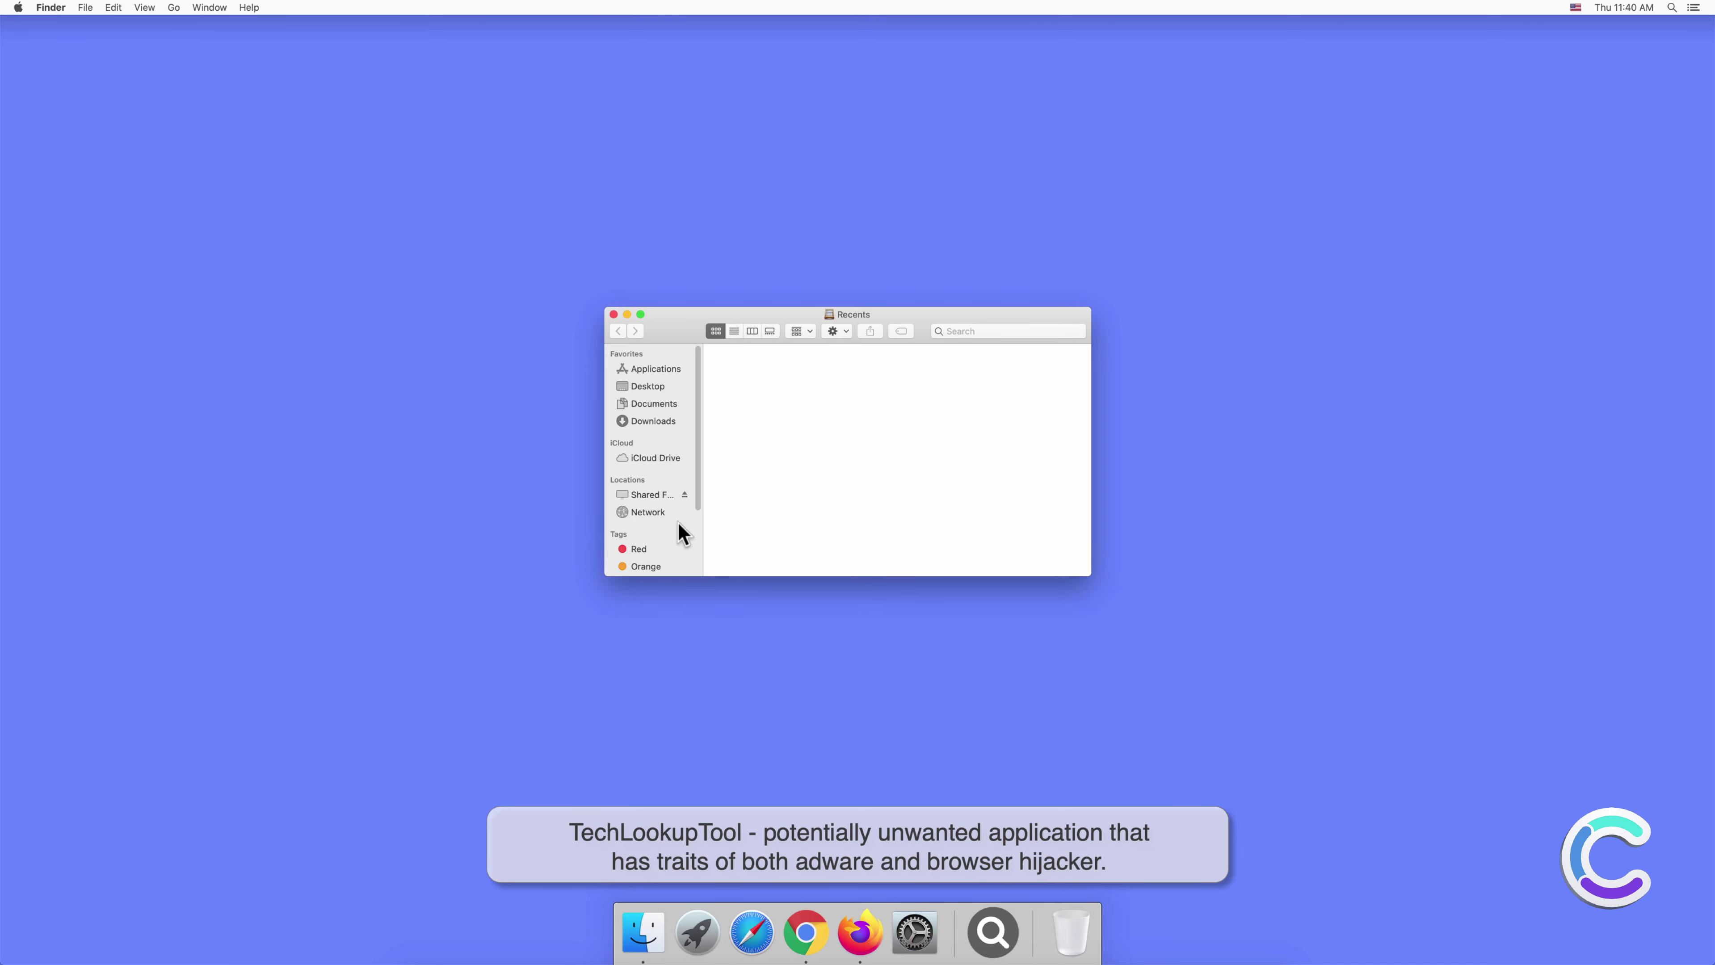
pyautogui.click(647, 372)
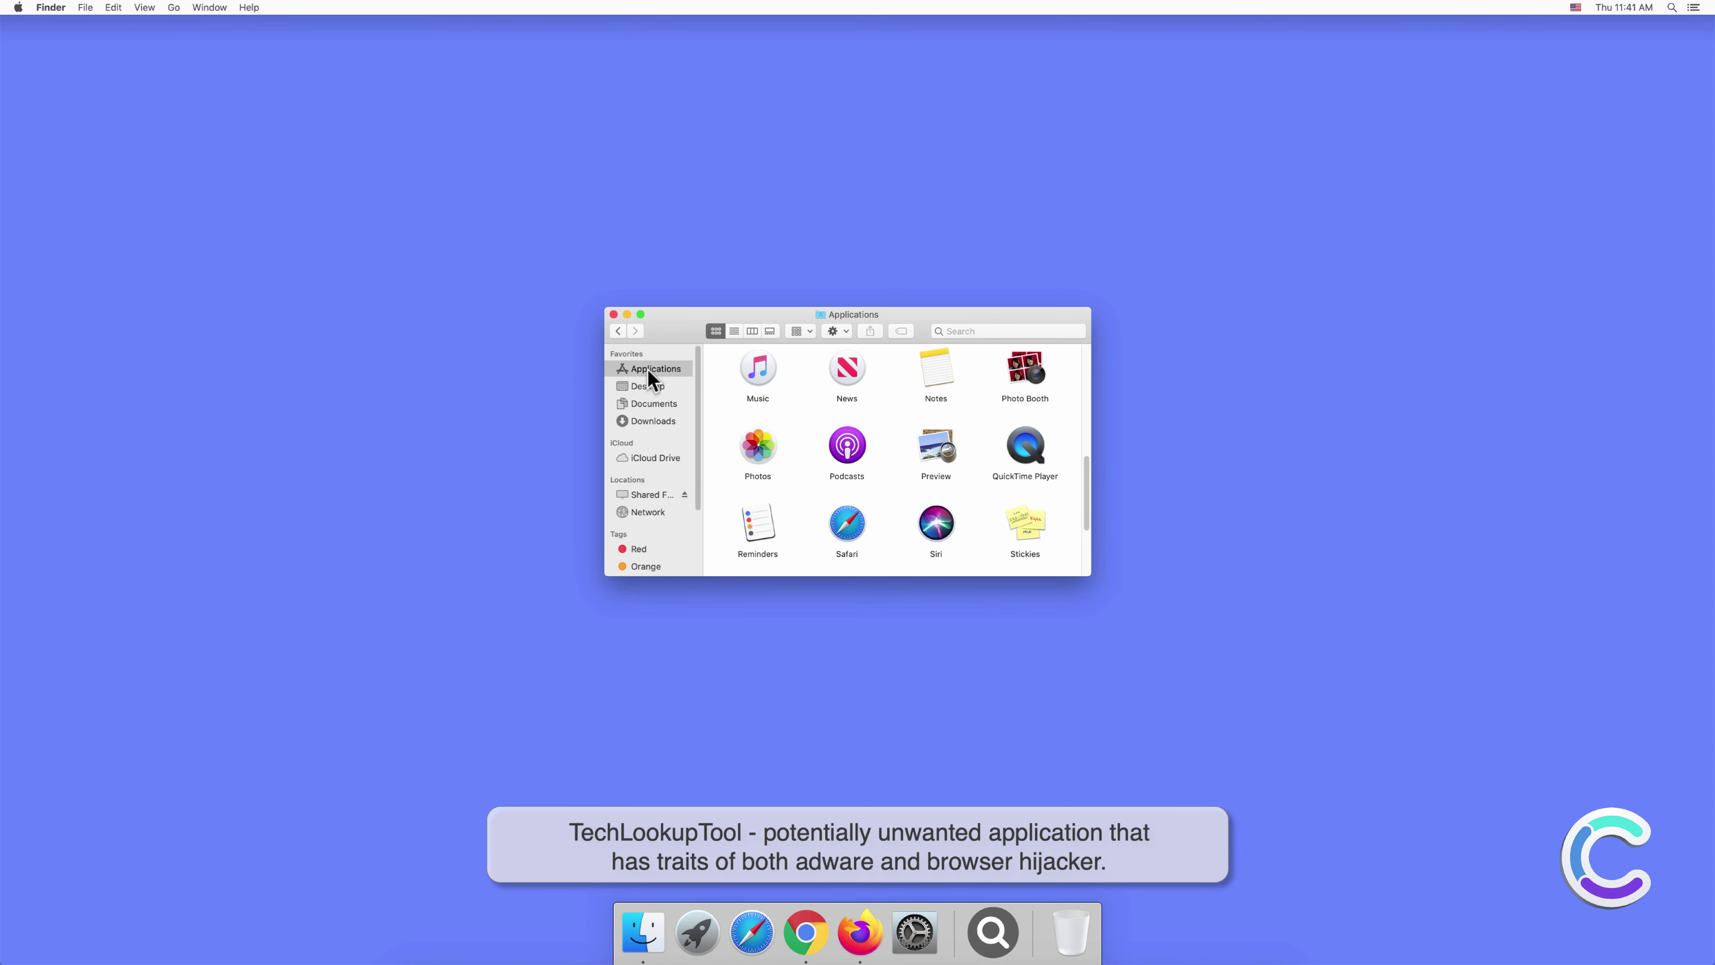
pyautogui.scroll(-5, 826, 450)
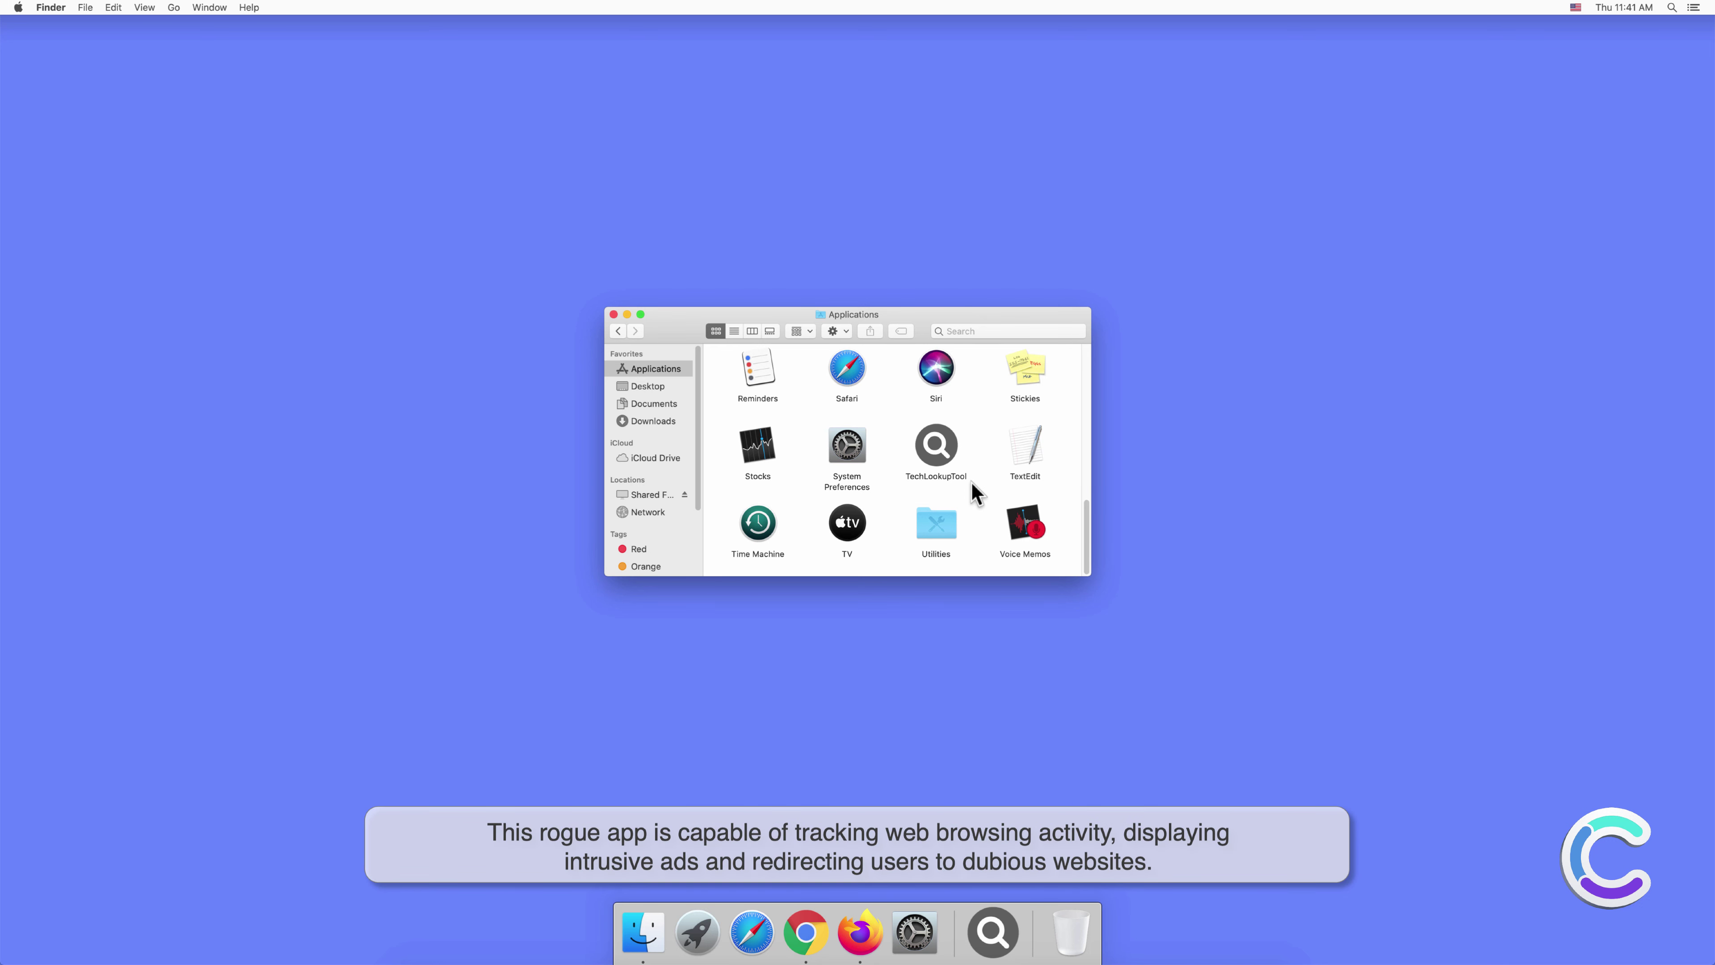
pyautogui.click(613, 315)
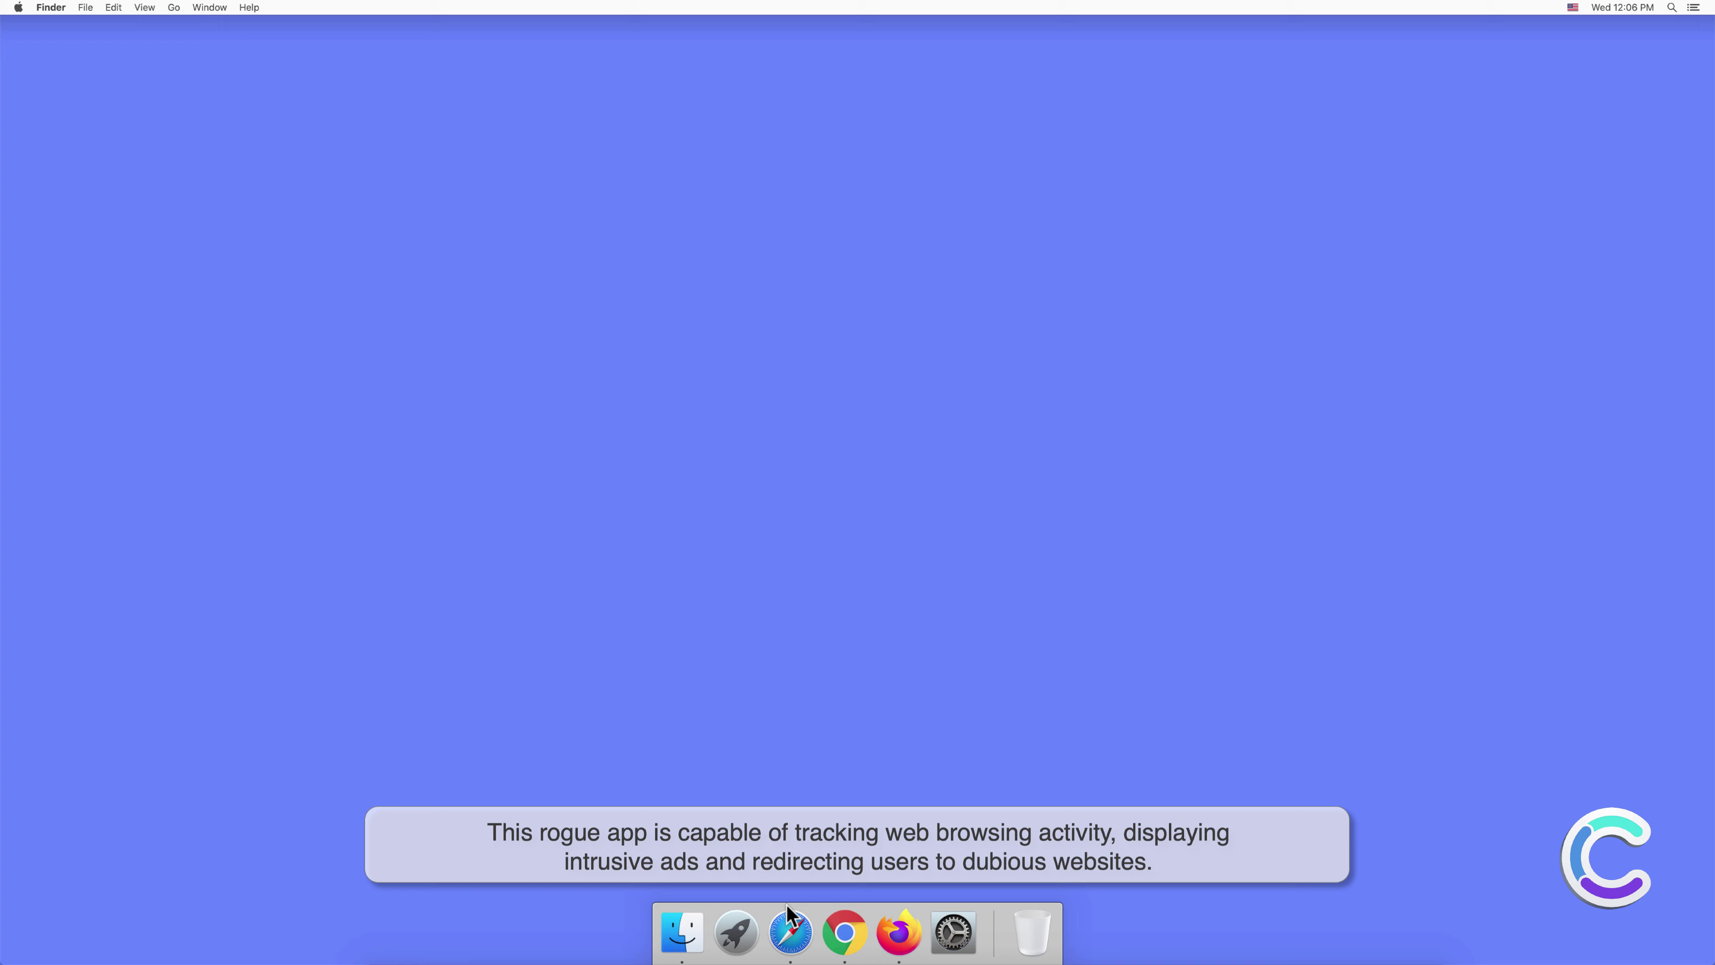
# Step: Launch Safari and show its Extensions preferences listing TechLookupTool 1.0
pyautogui.click(789, 933)
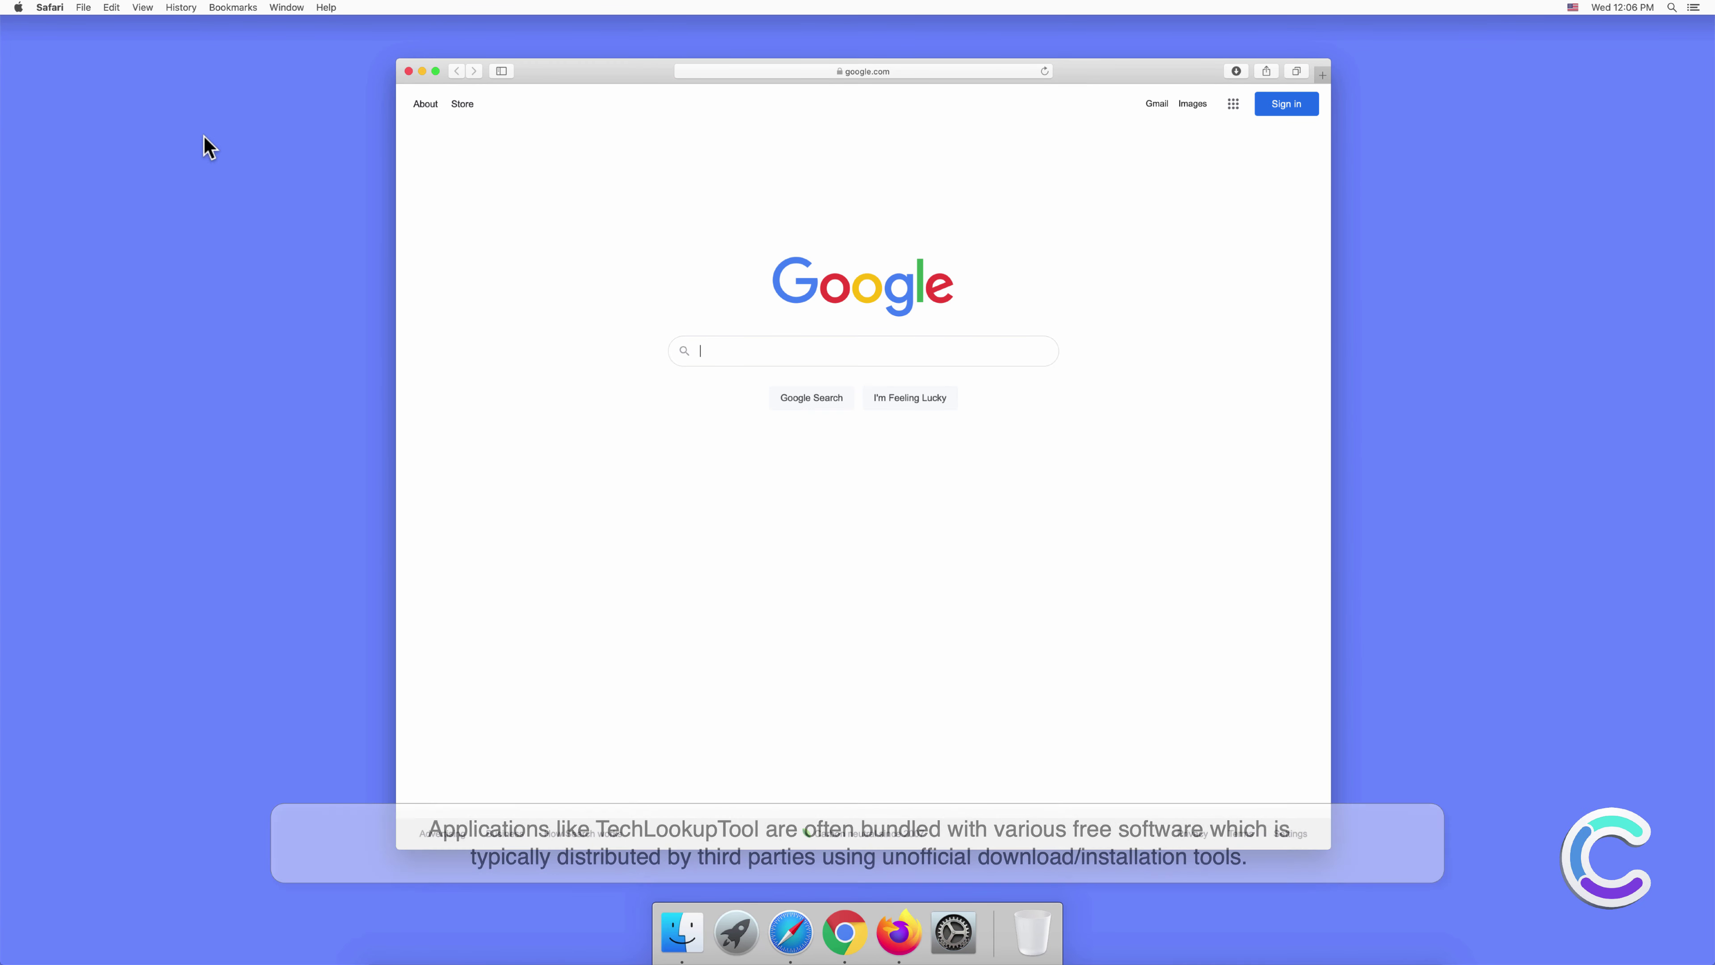
pyautogui.click(58, 10)
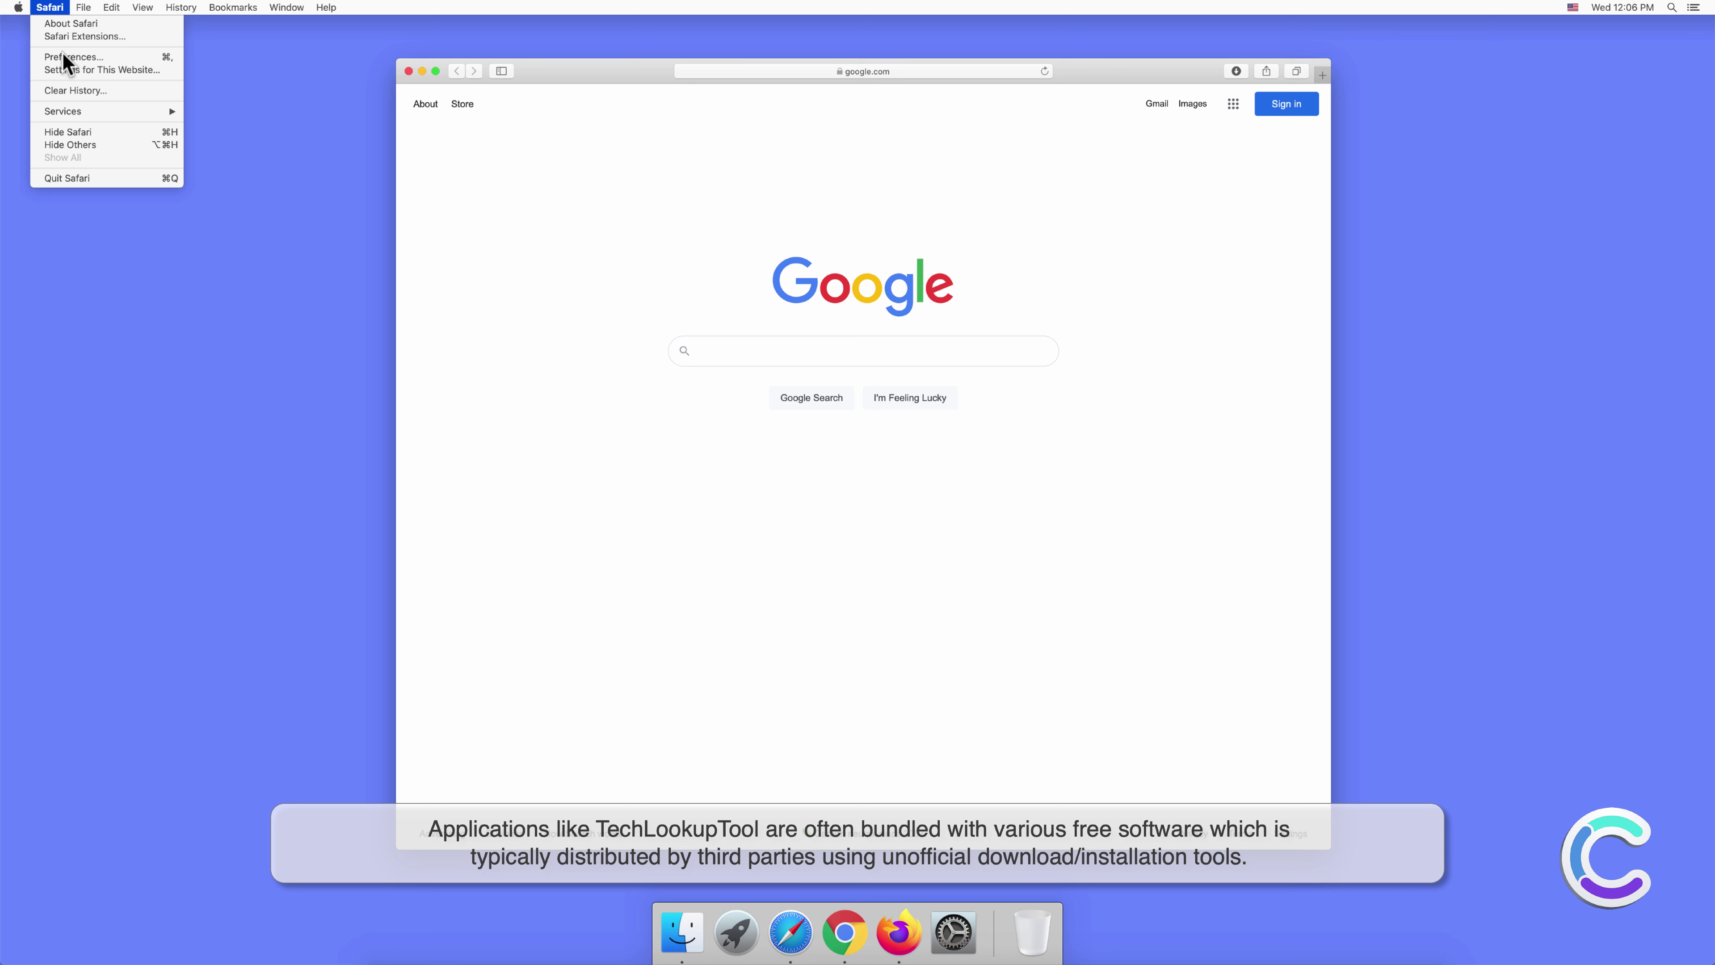
pyautogui.click(62, 57)
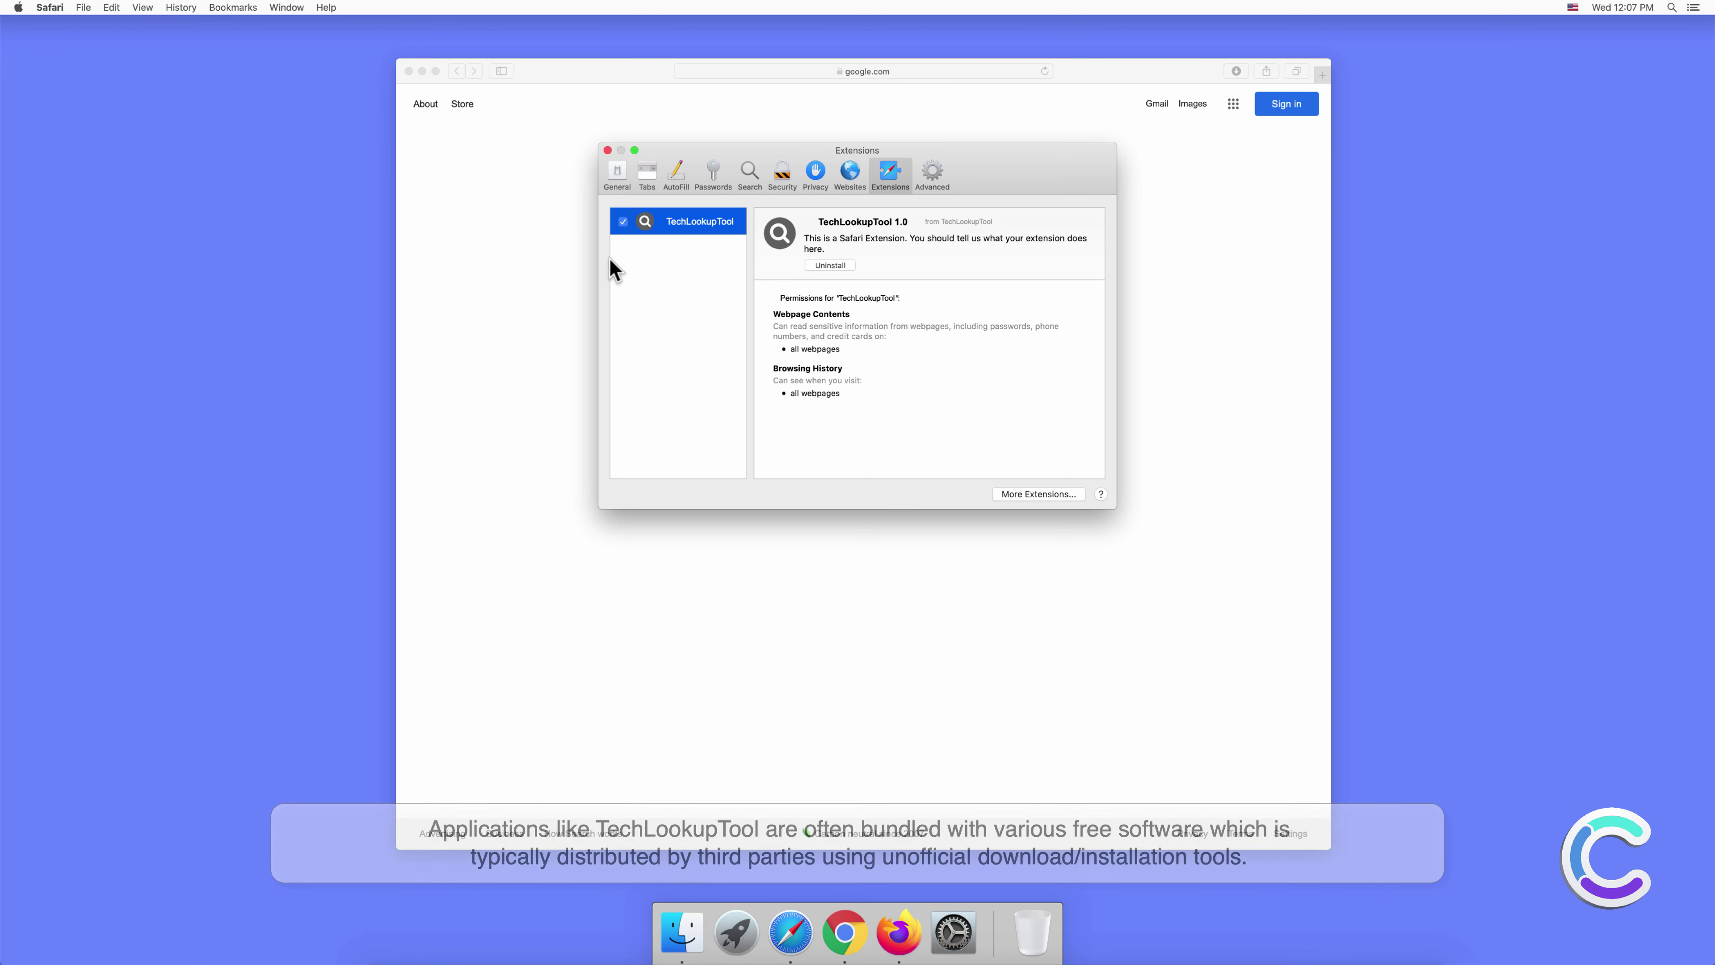
# Step: Close the preferences and search for 'search engine test' from the address bar
pyautogui.click(607, 150)
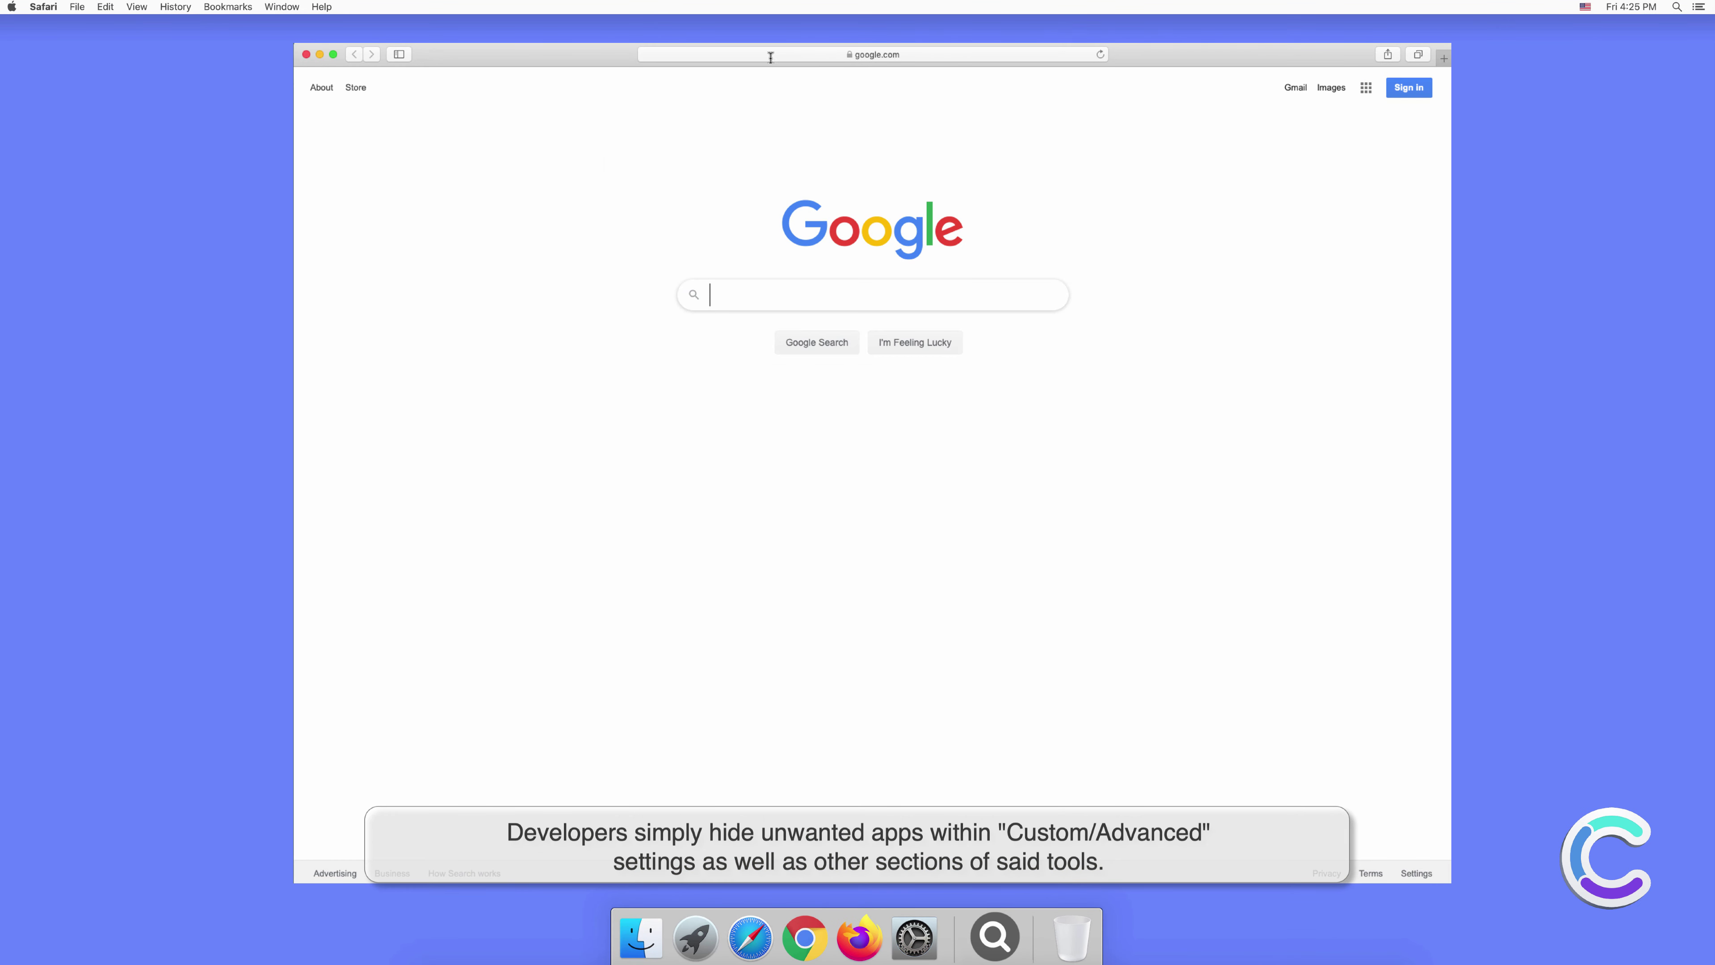
pyautogui.click(771, 54)
pyautogui.write('search e')
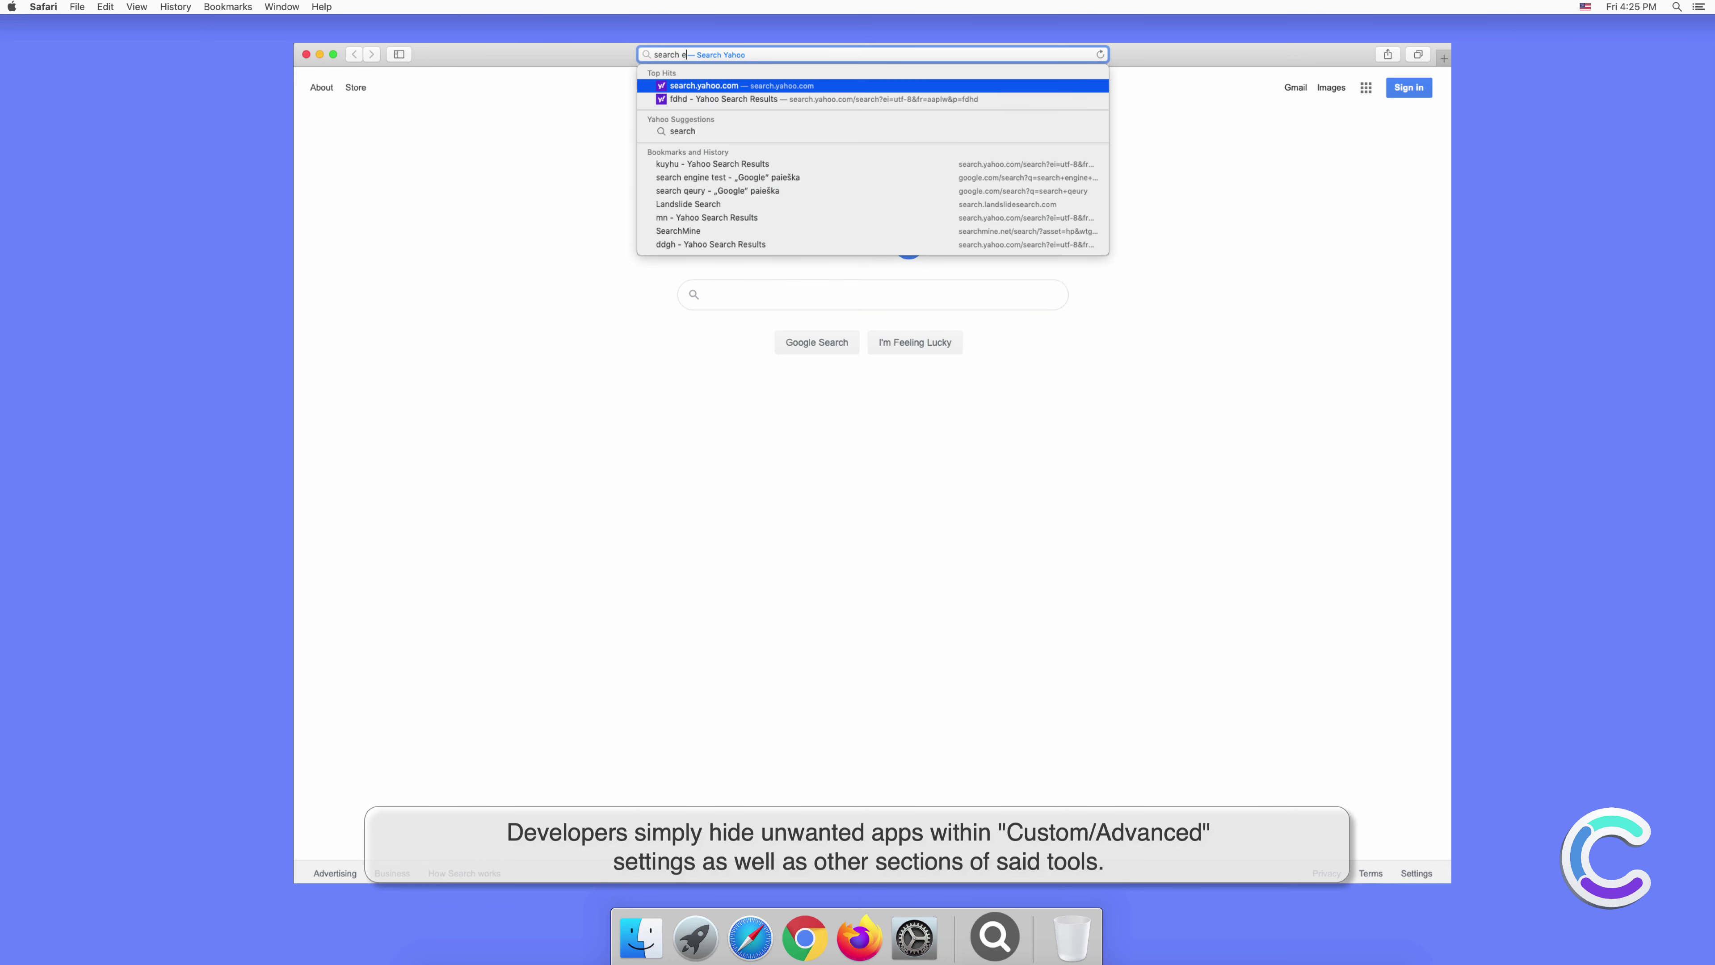
pyautogui.write('ngine test')
pyautogui.press('Return')
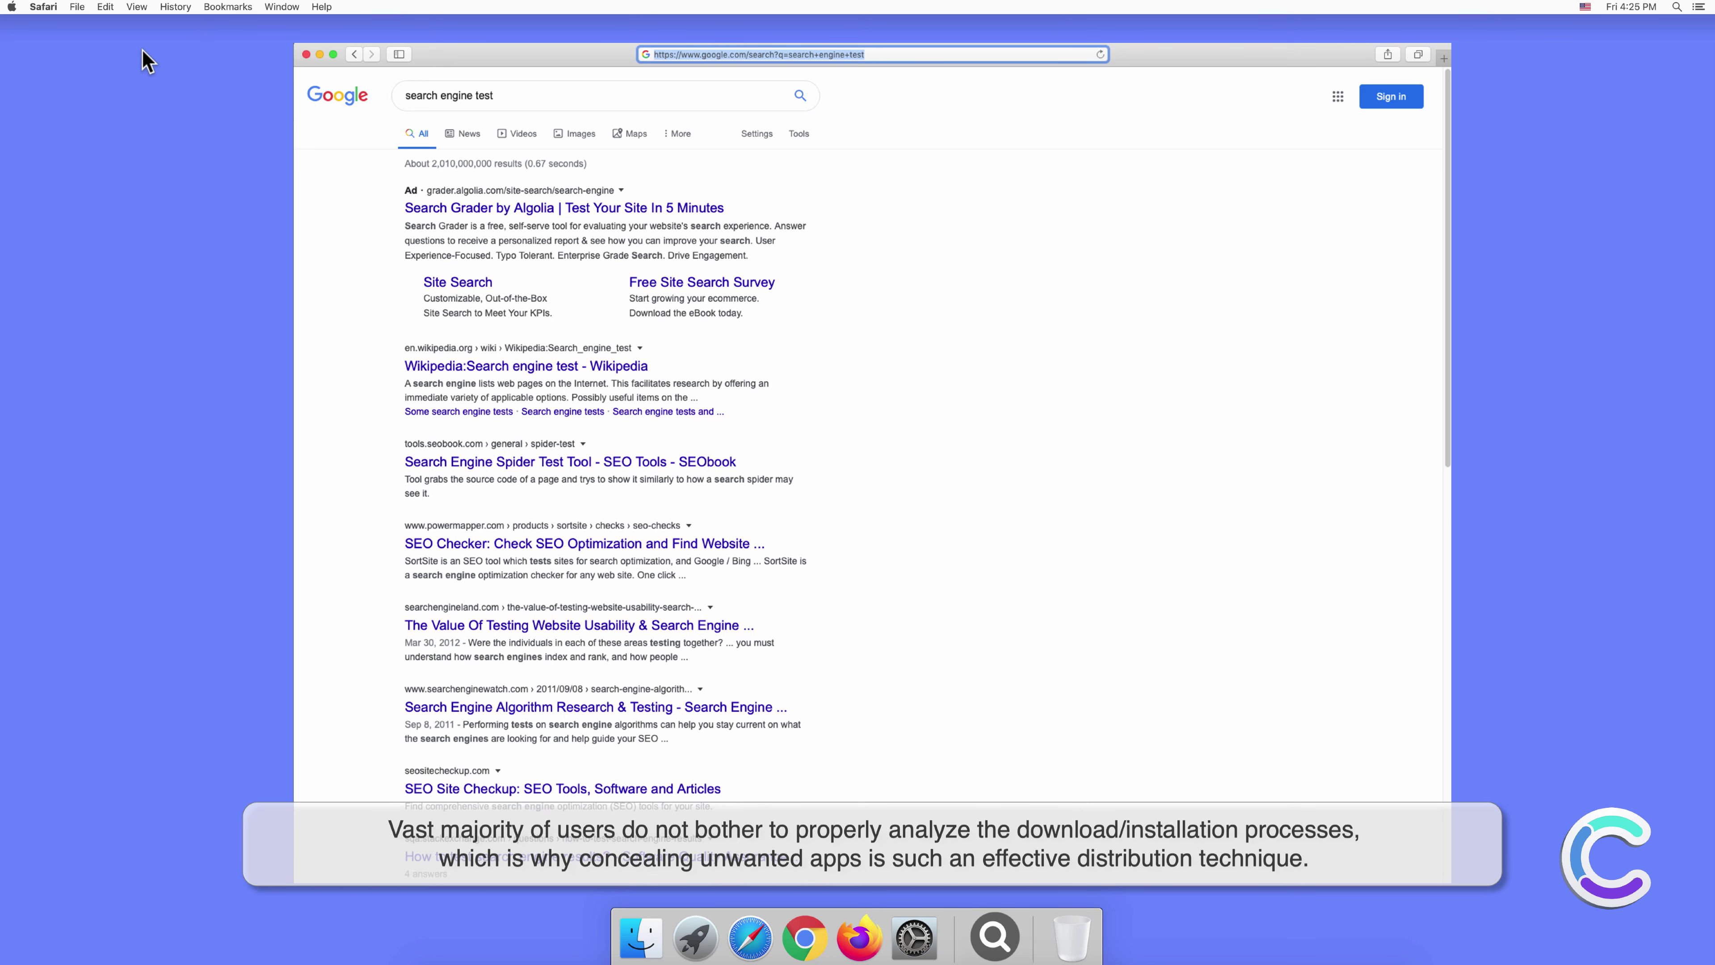
# Step: Check Safari's Search engine setting, leave it on Yahoo, and close preferences
pyautogui.click(44, 8)
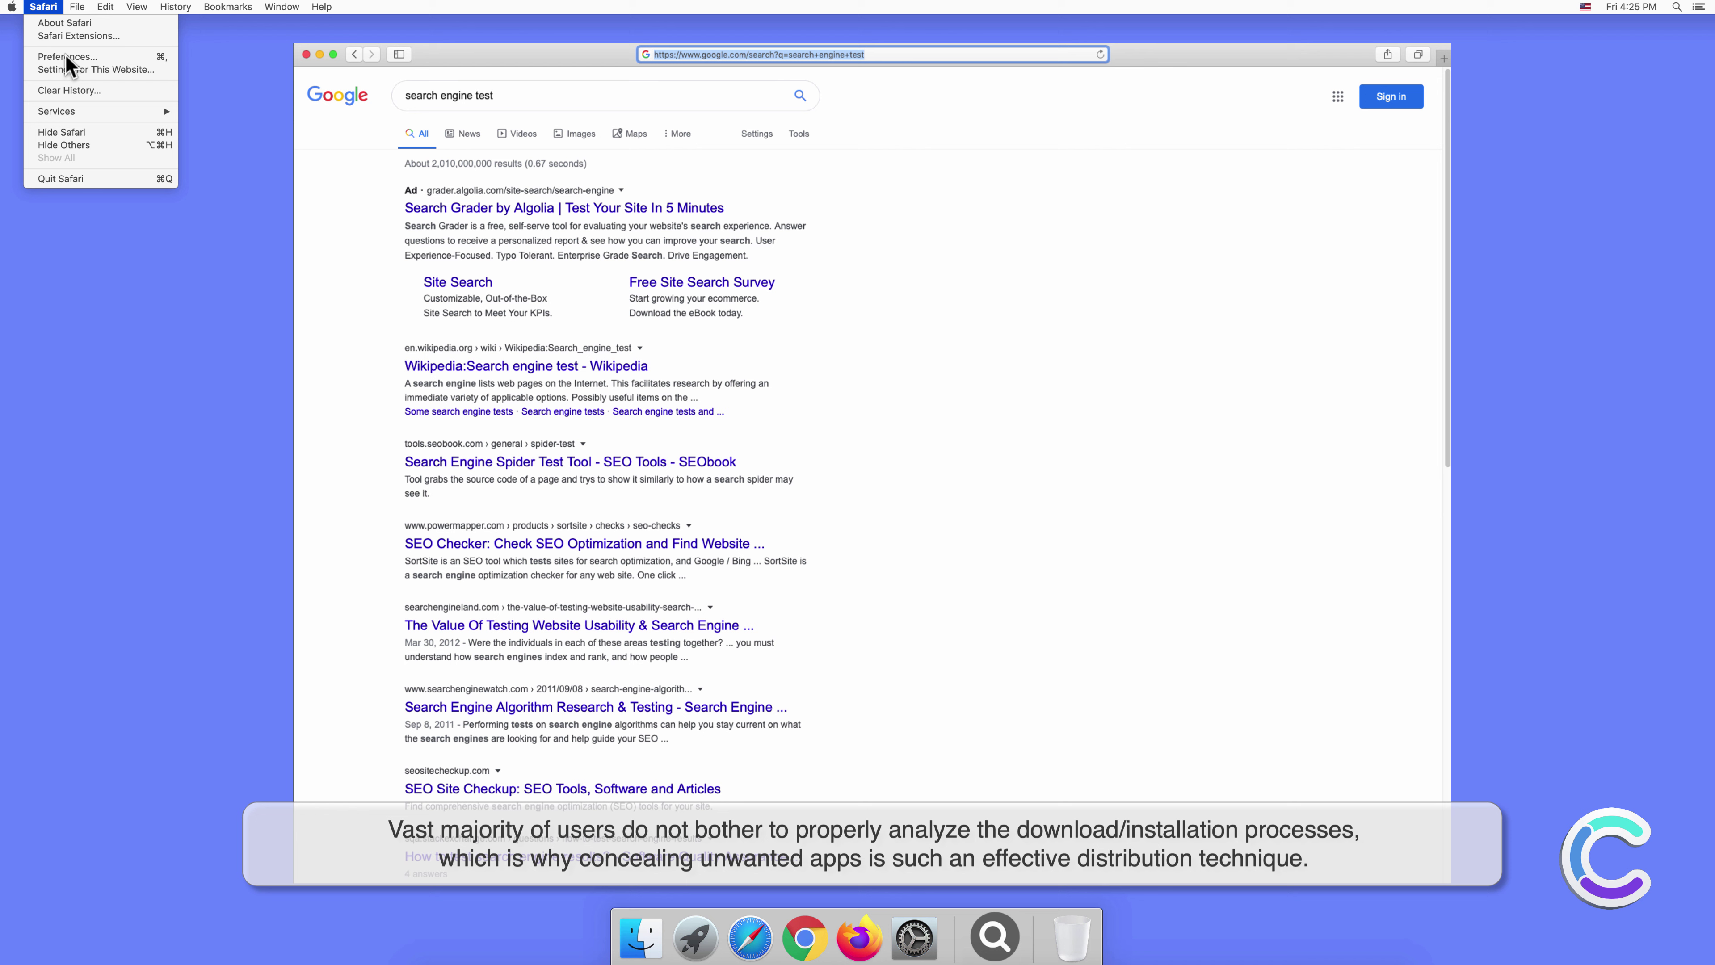
pyautogui.click(89, 71)
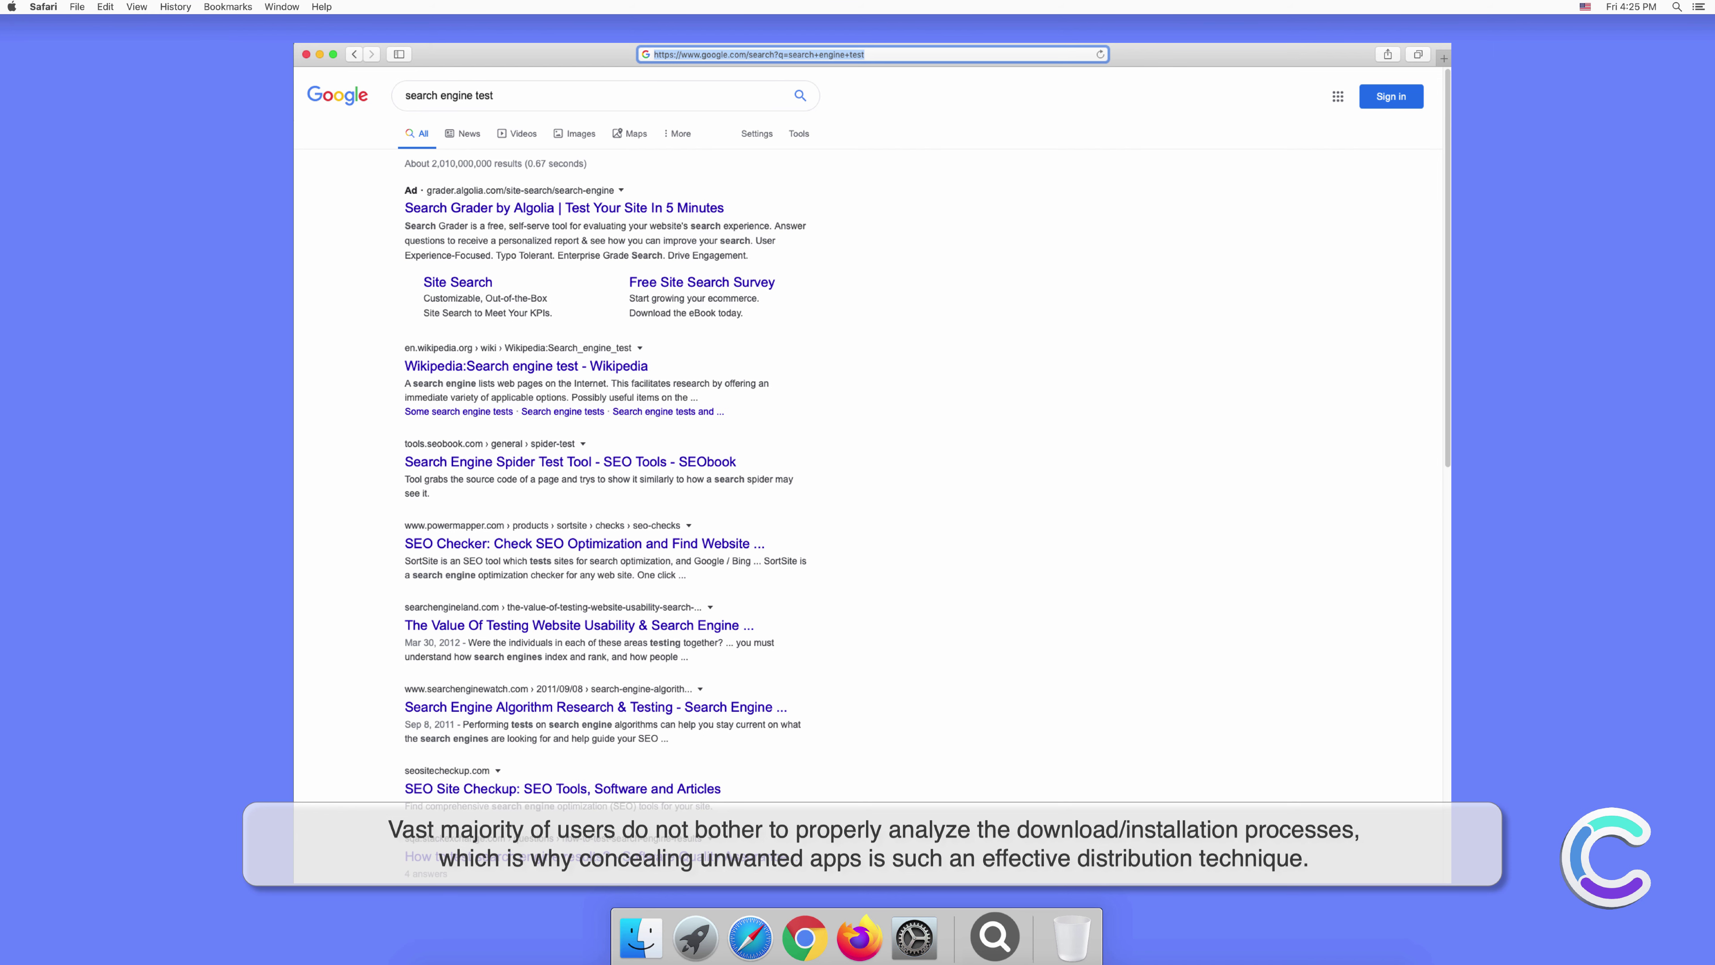
pyautogui.click(1050, 343)
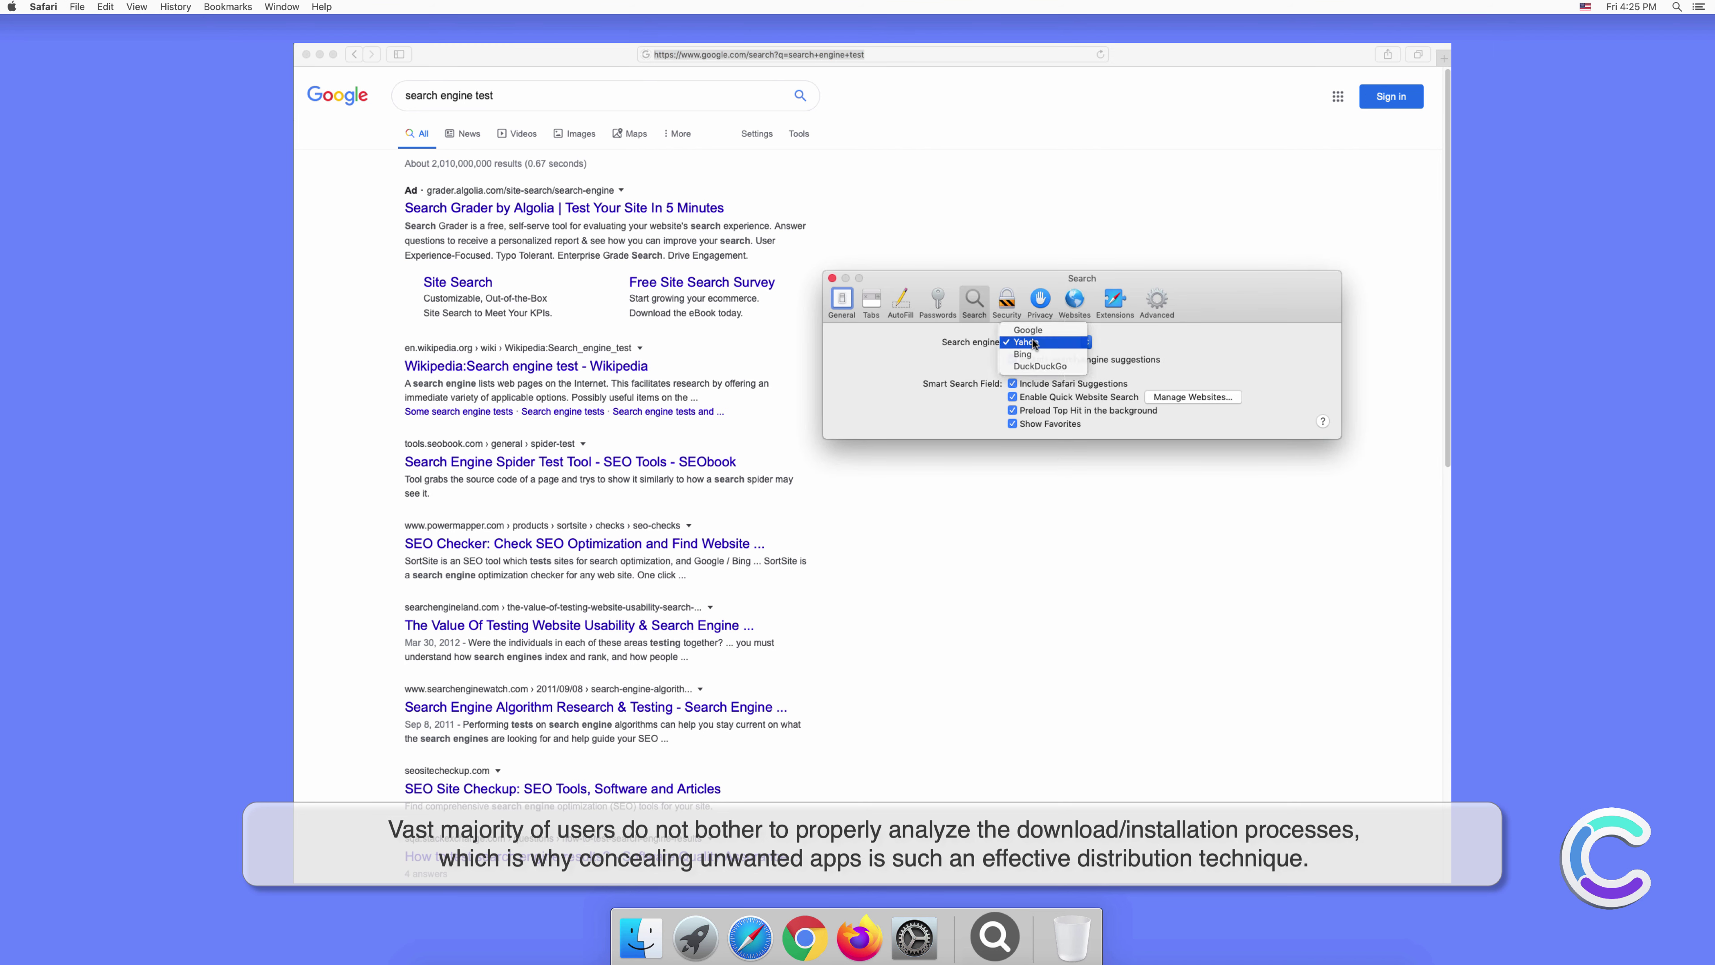
pyautogui.click(1034, 343)
pyautogui.click(832, 278)
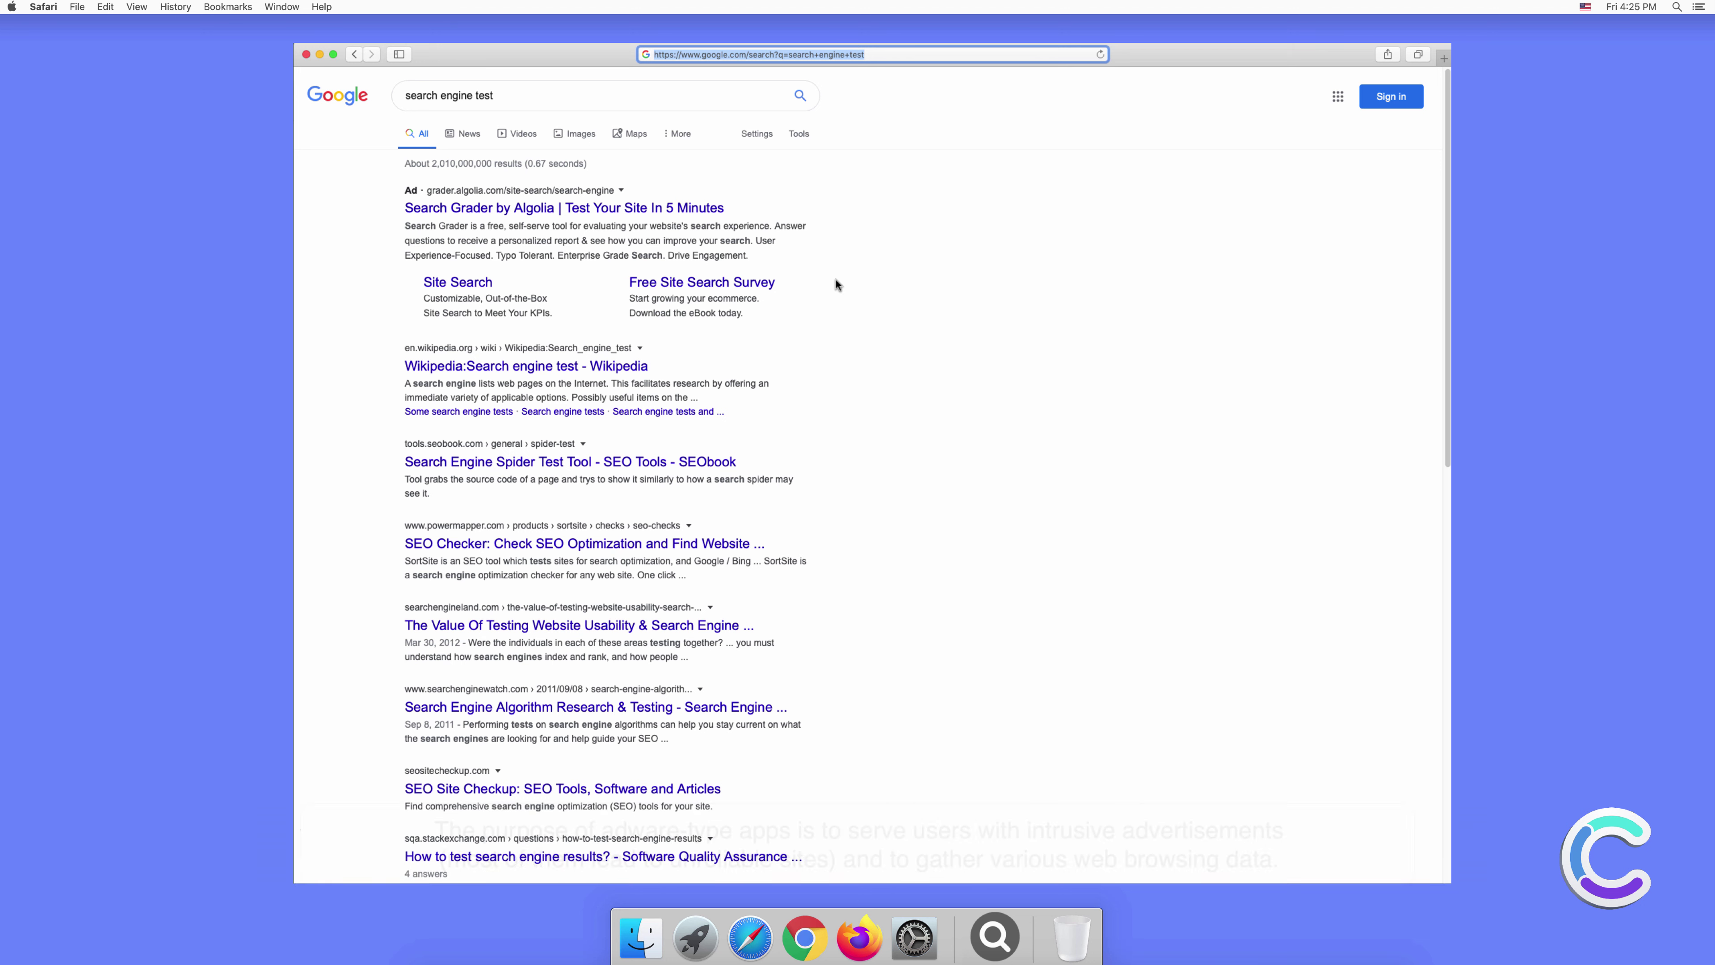
# Step: Search for 'testing search engine' in a new Safari tab
pyautogui.click(1442, 57)
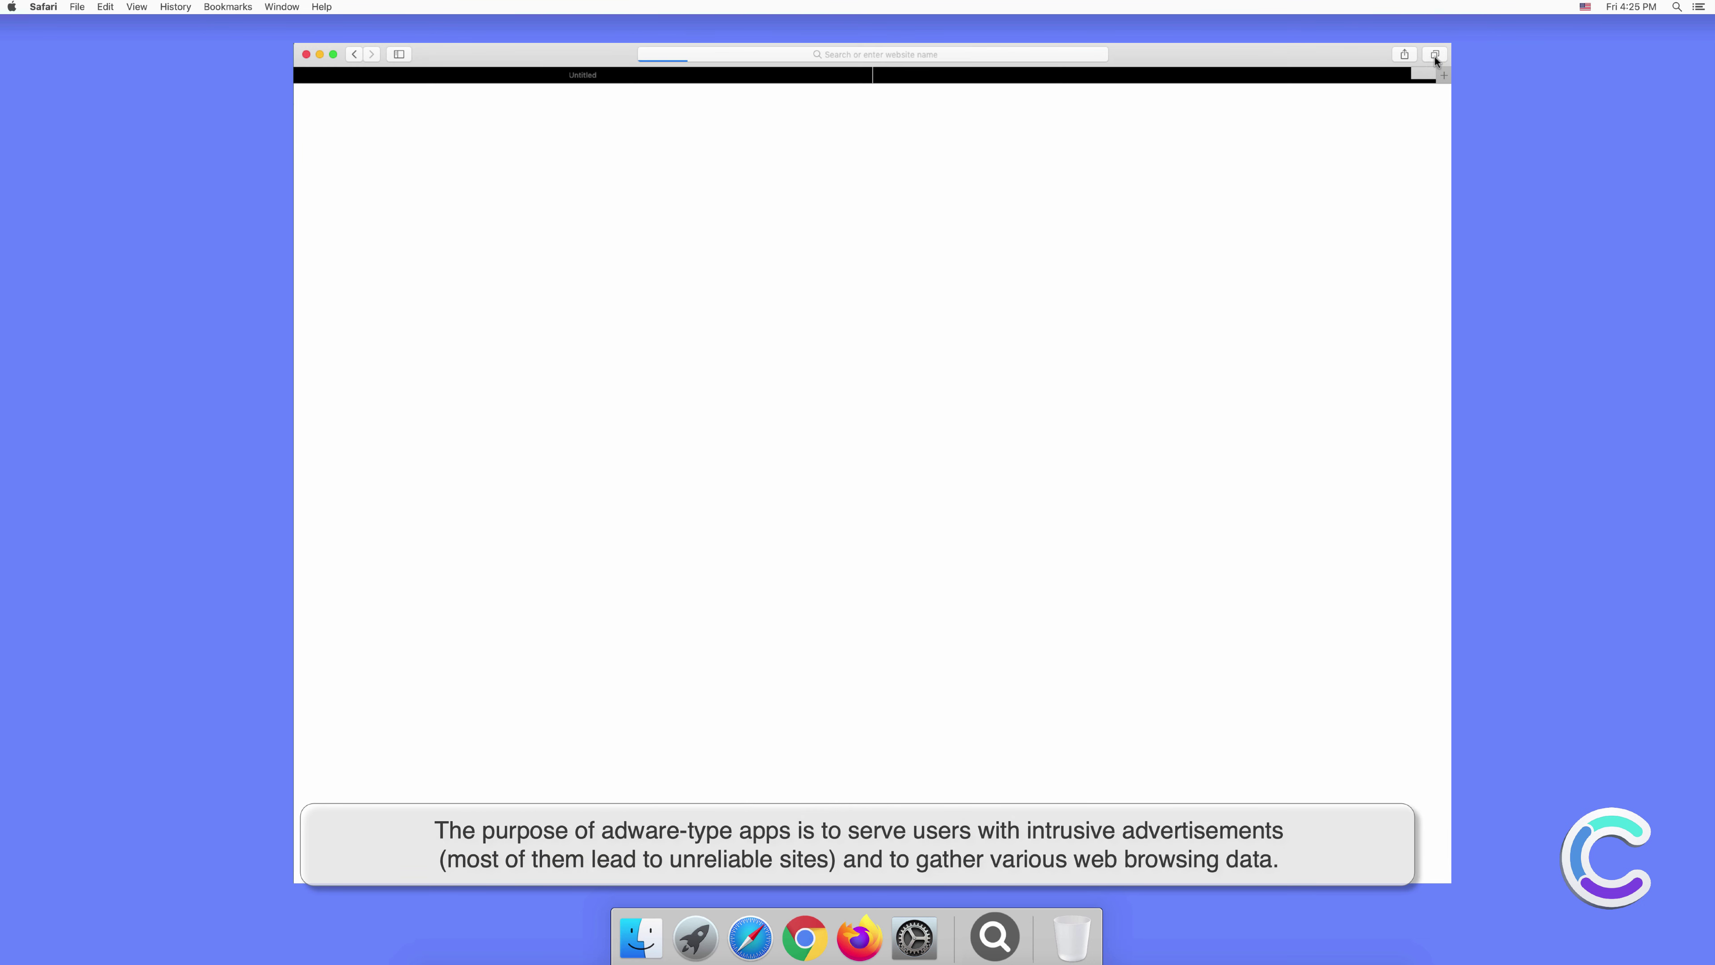
pyautogui.click(961, 54)
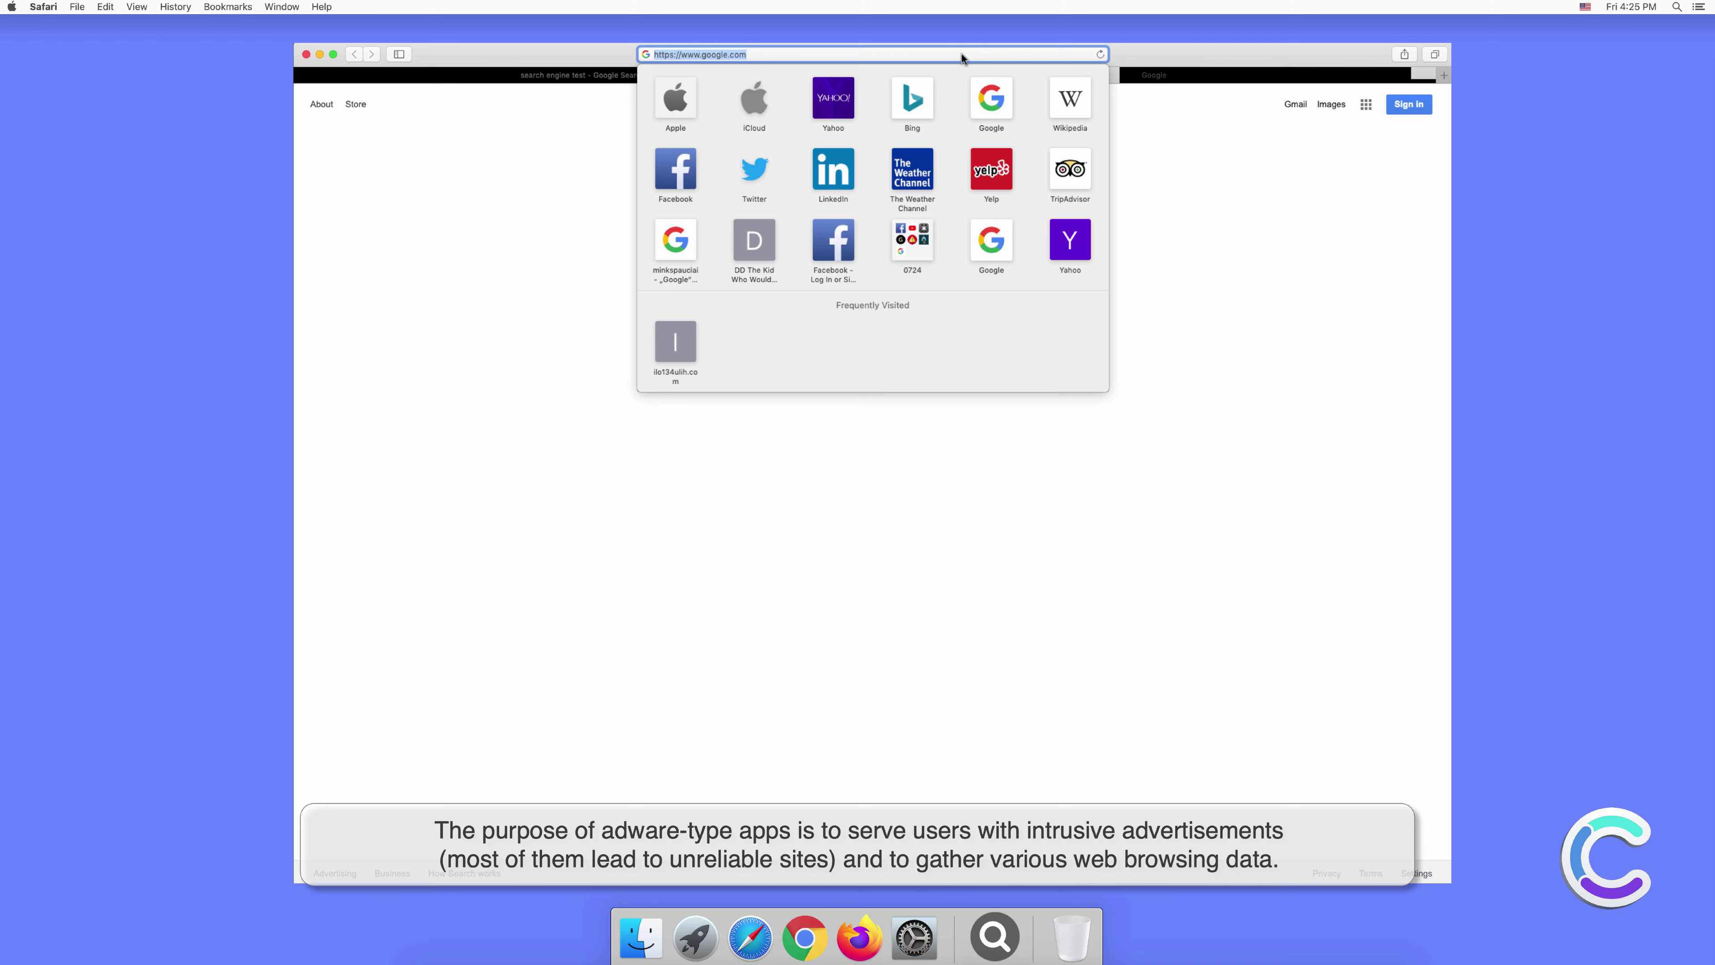
pyautogui.write('testing')
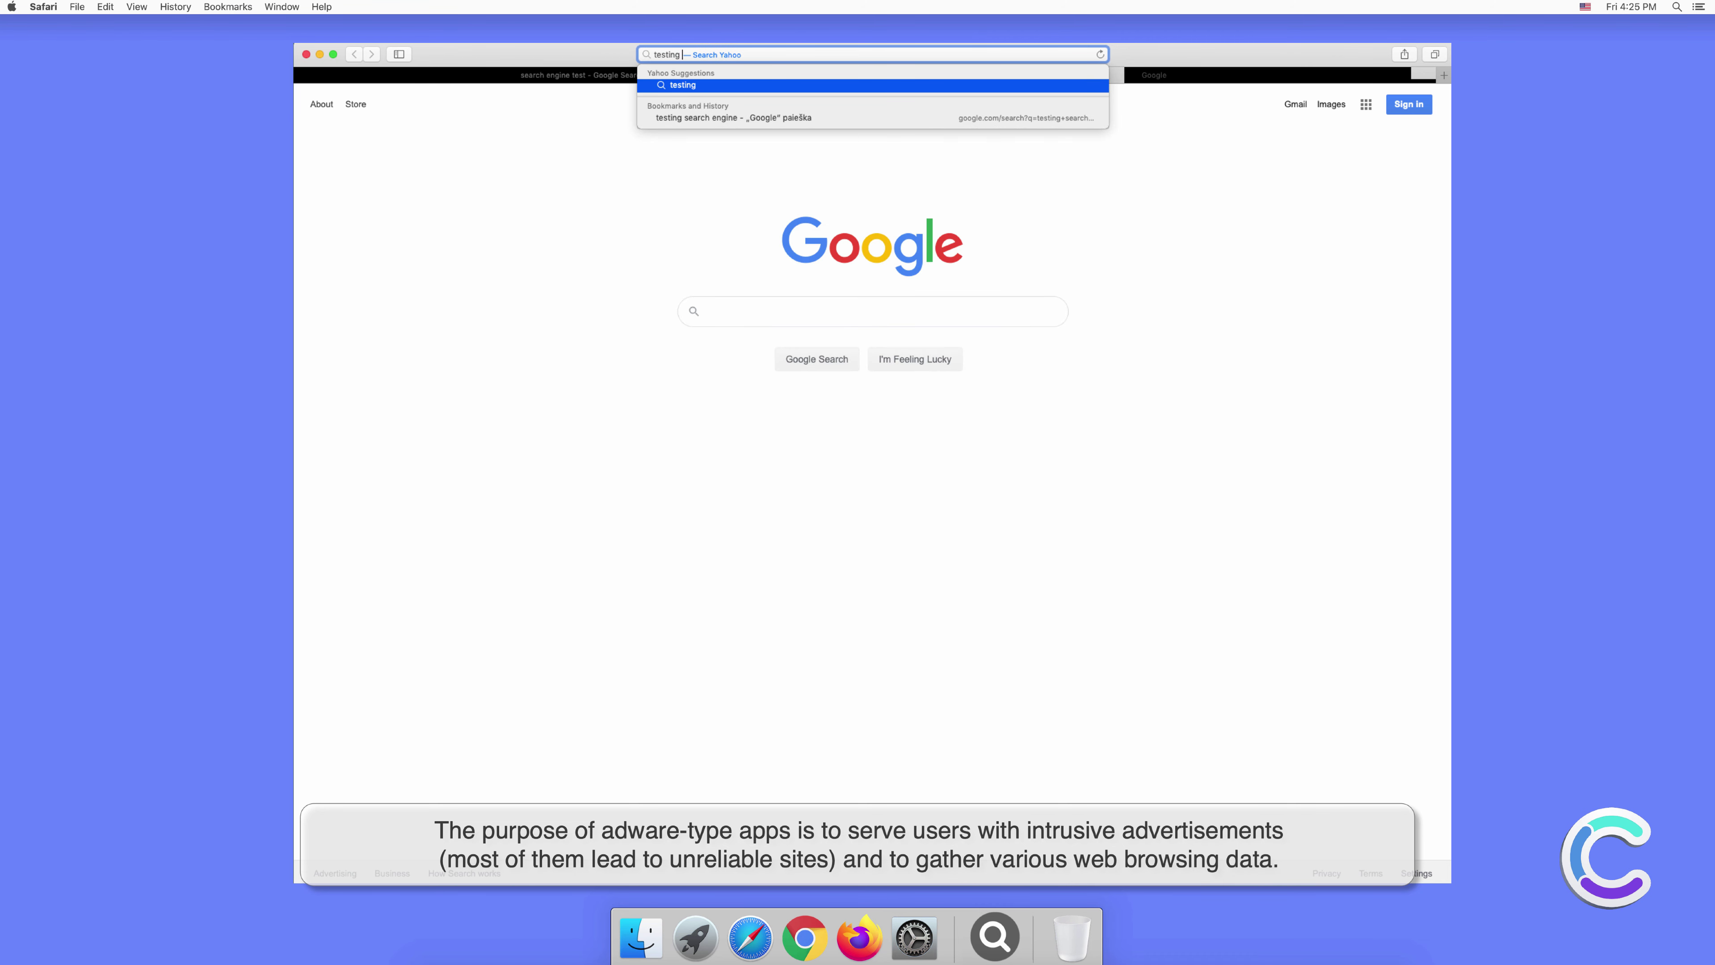
pyautogui.write(' search')
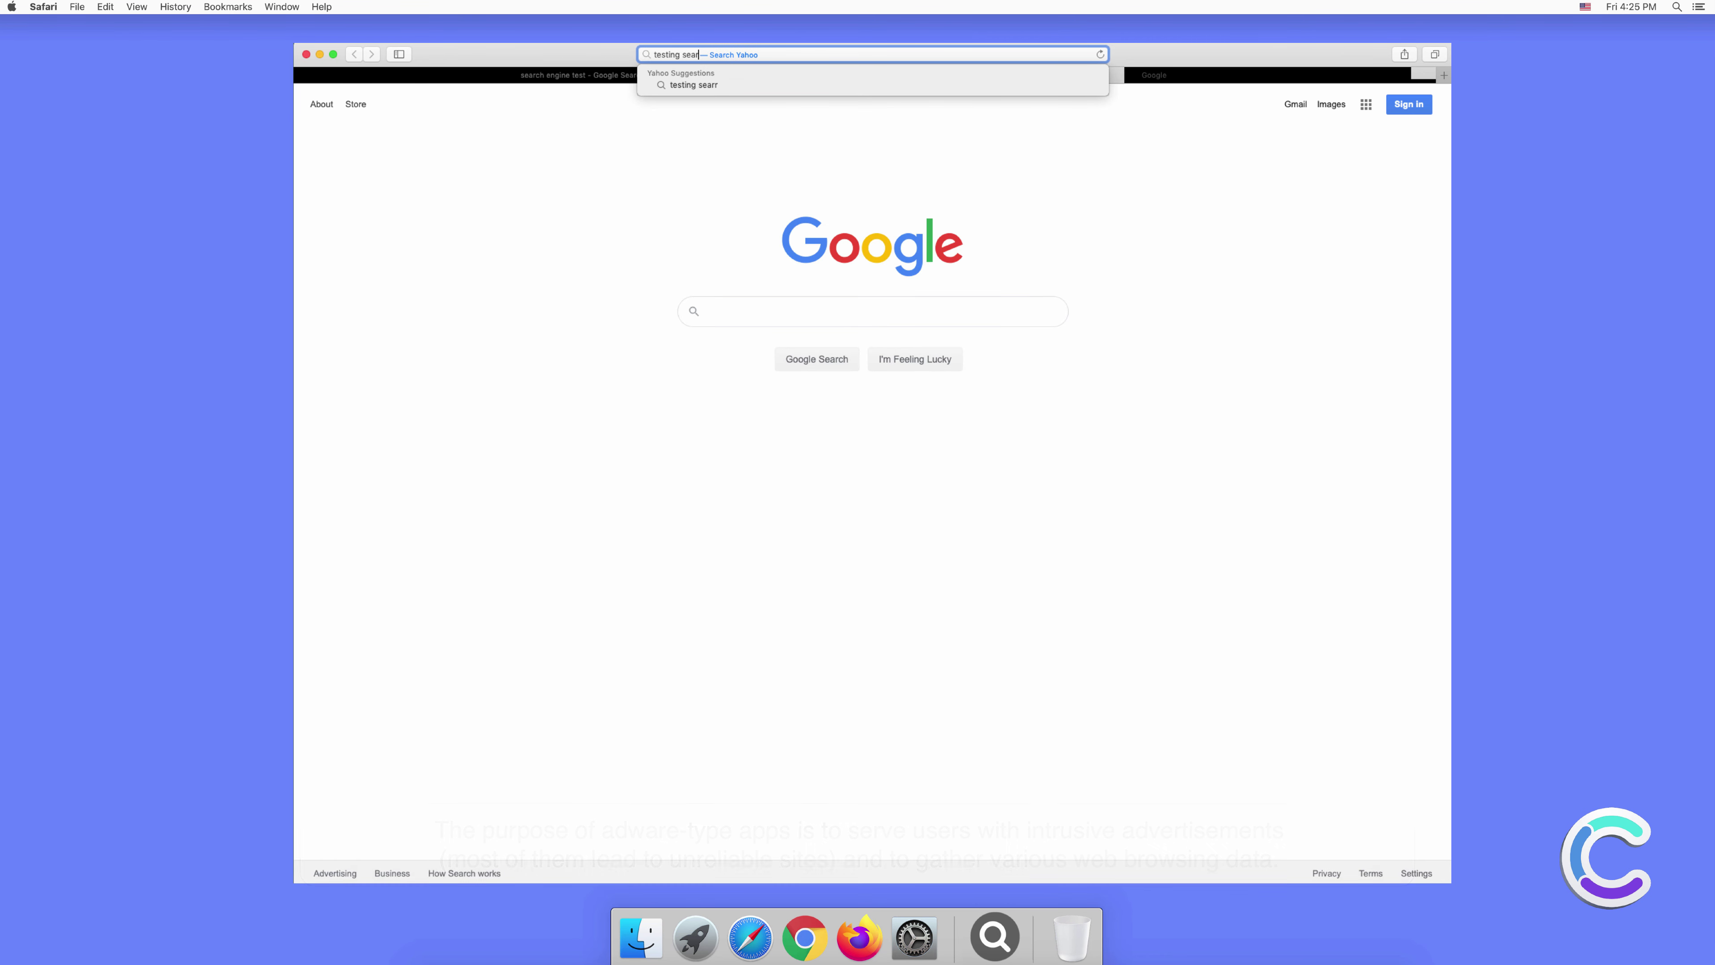
pyautogui.write(' engine')
pyautogui.press('Return')
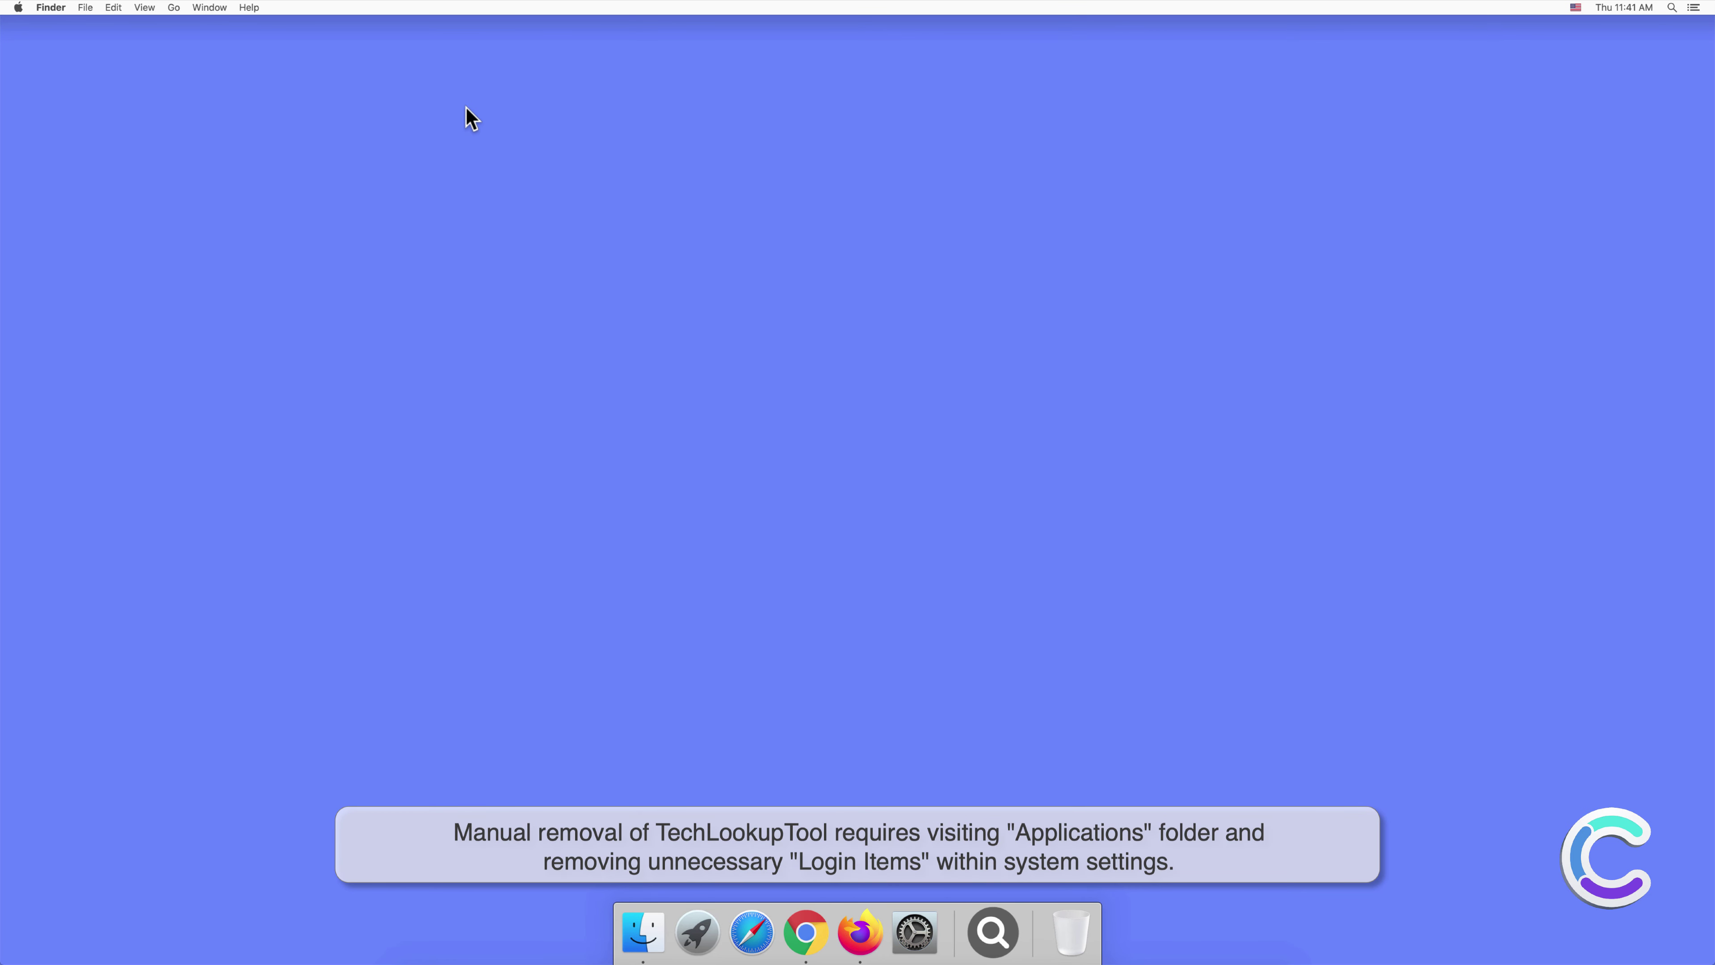
# Step: Move TechLookupTool from the Applications folder to the Trash and close the window
pyautogui.click(644, 931)
pyautogui.click(655, 371)
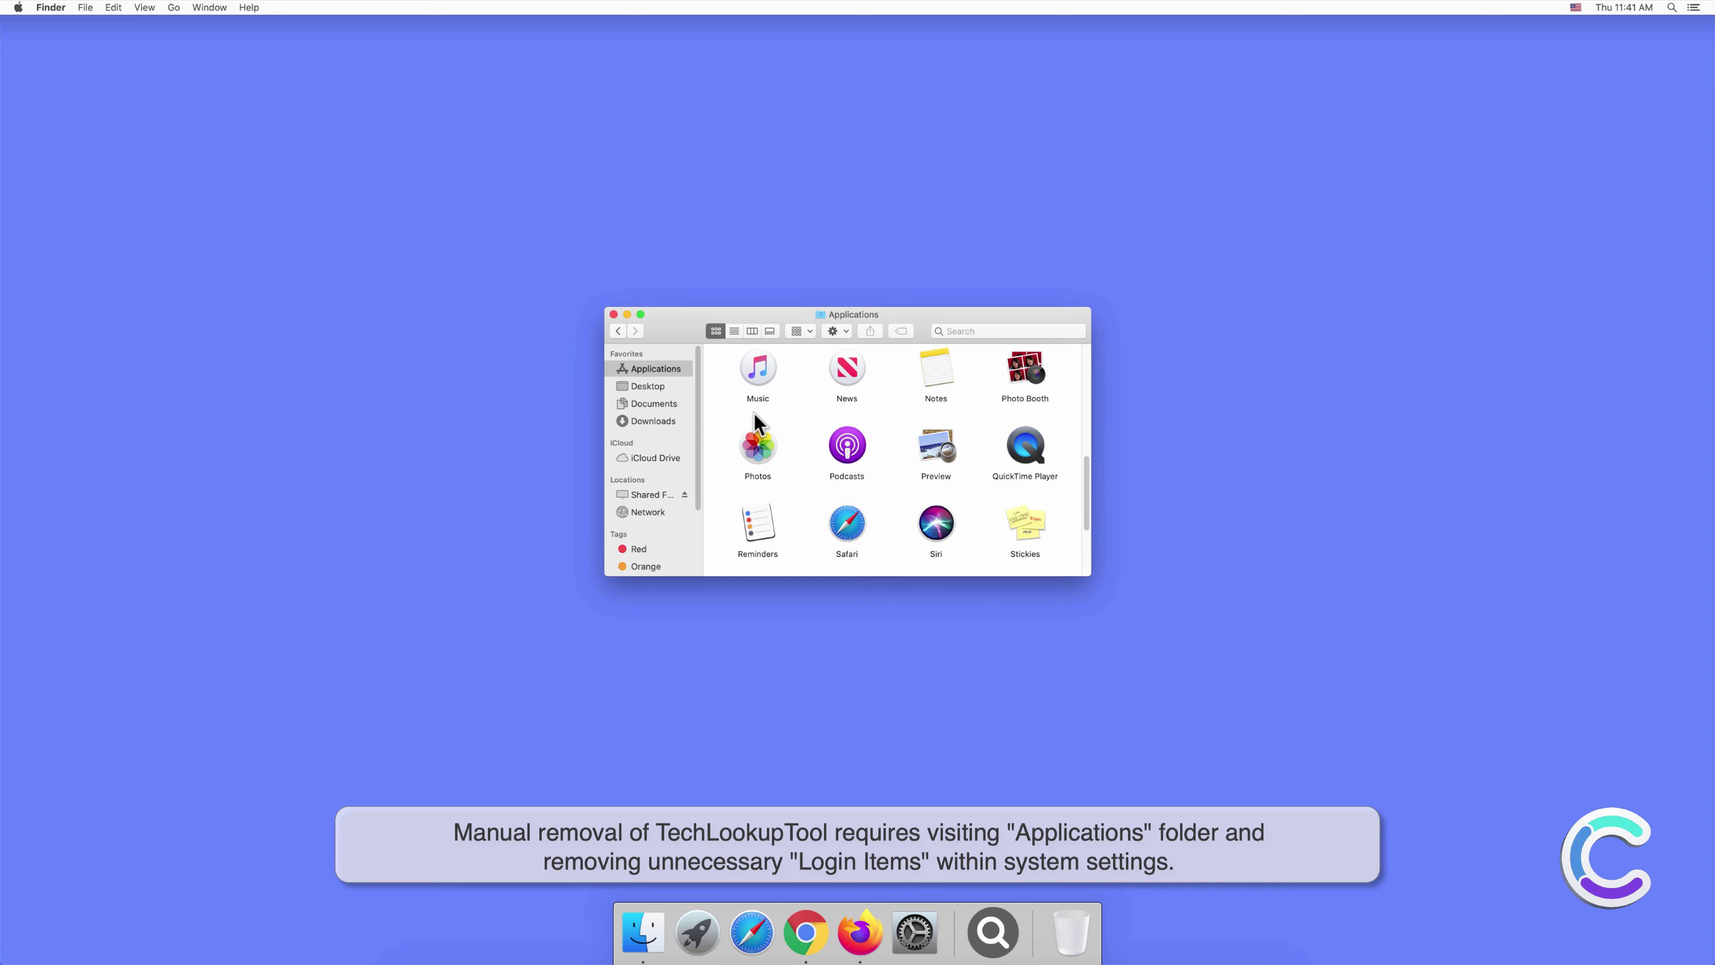
pyautogui.scroll(-5, 864, 465)
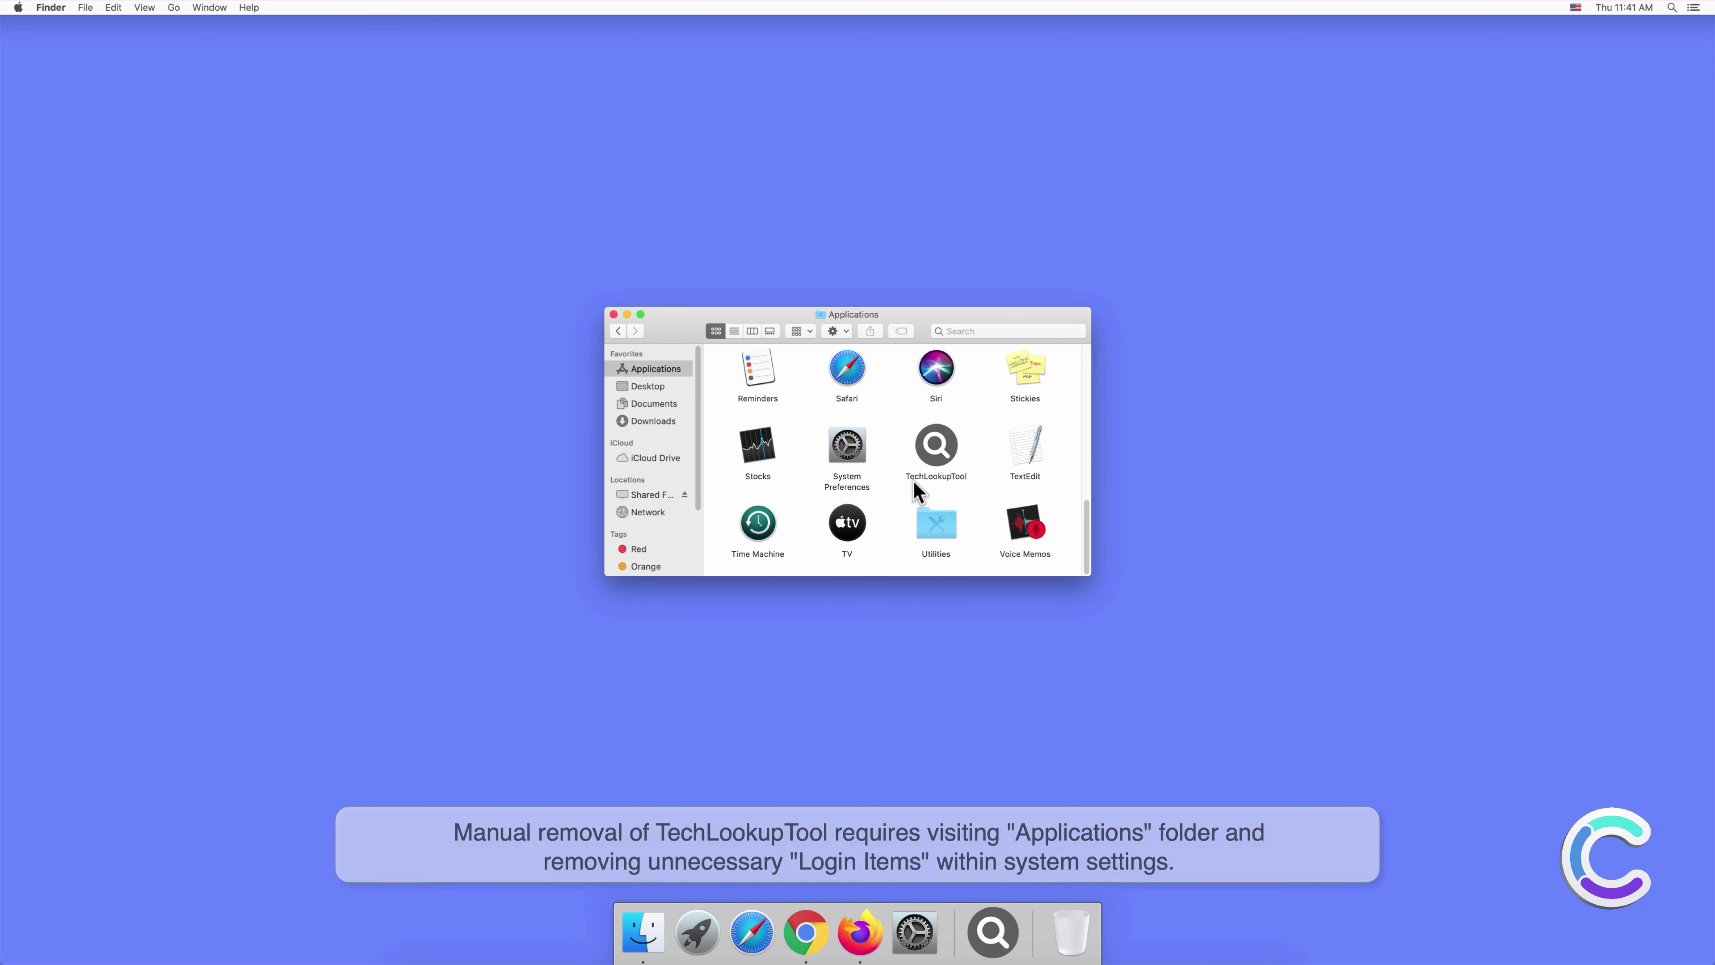
pyautogui.click(946, 450)
pyautogui.rightClick(946, 448)
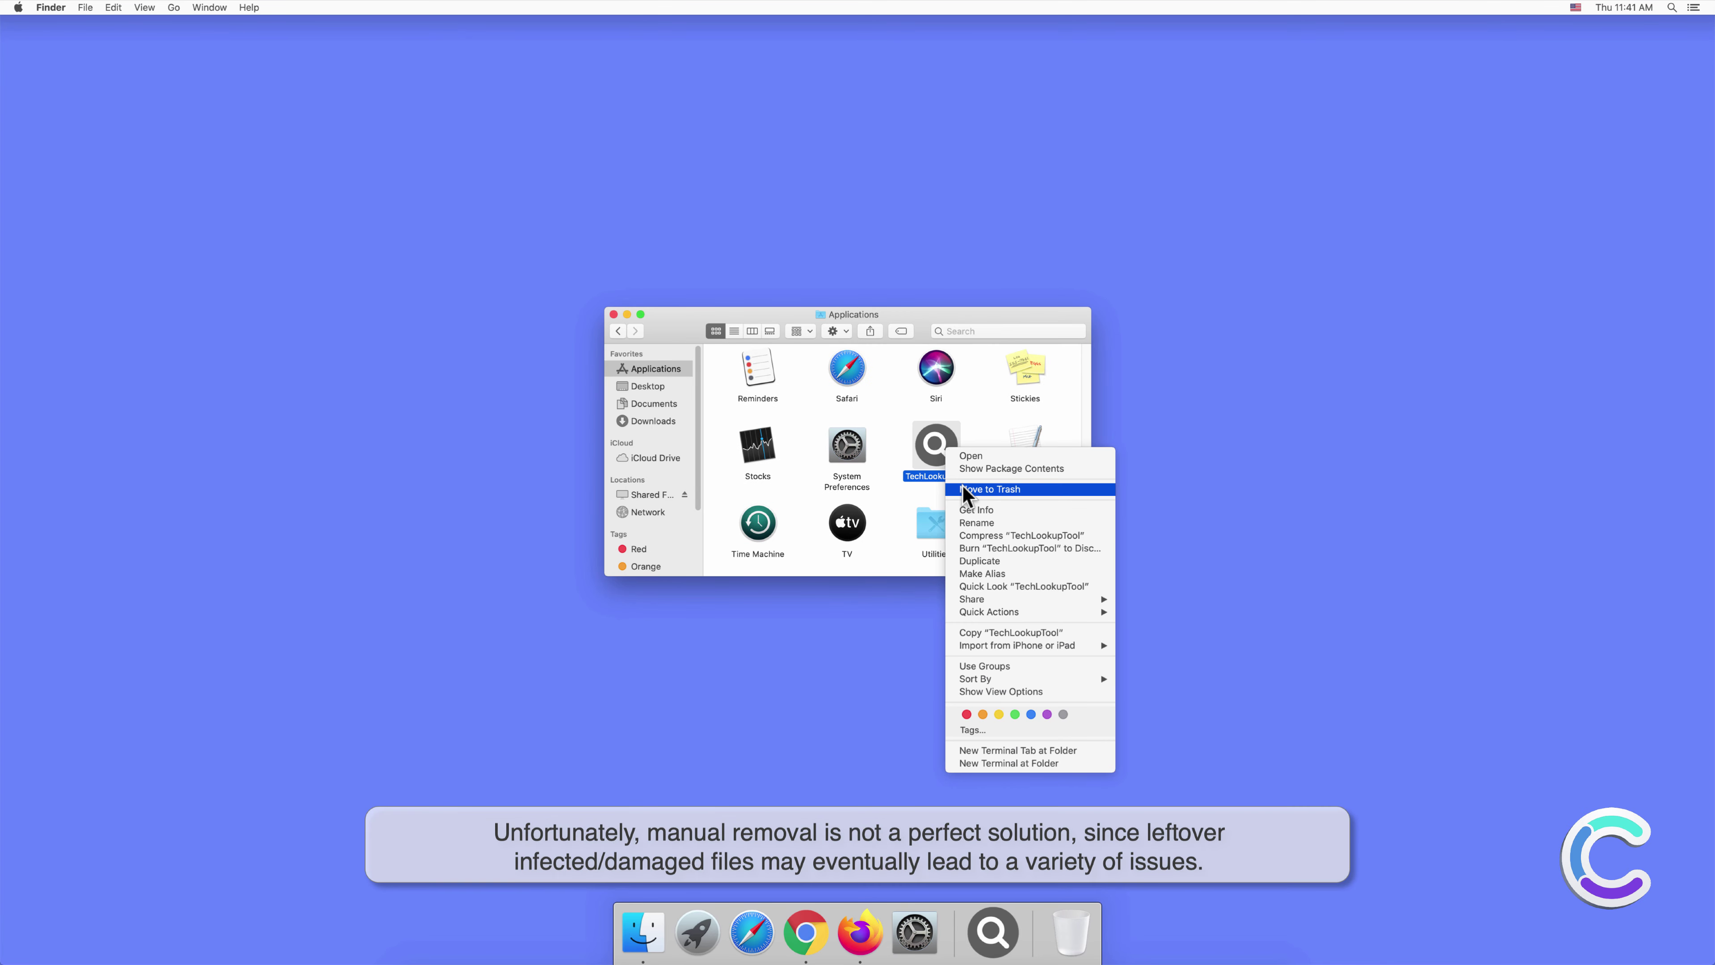
pyautogui.click(964, 489)
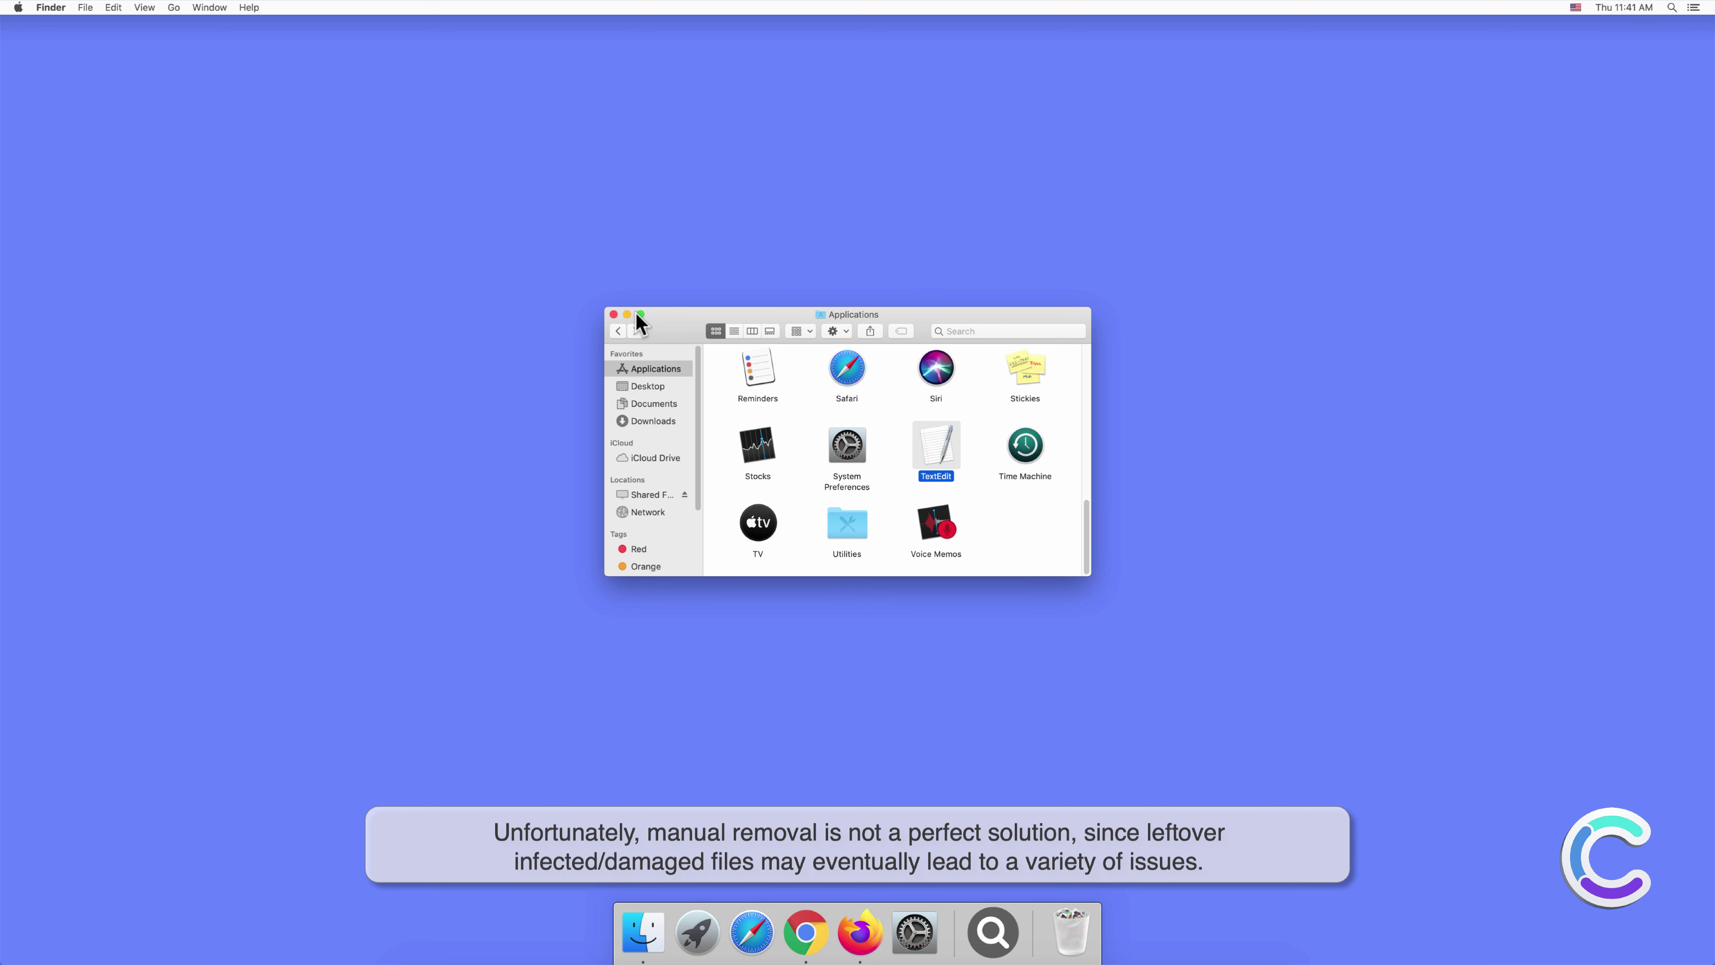
pyautogui.click(614, 315)
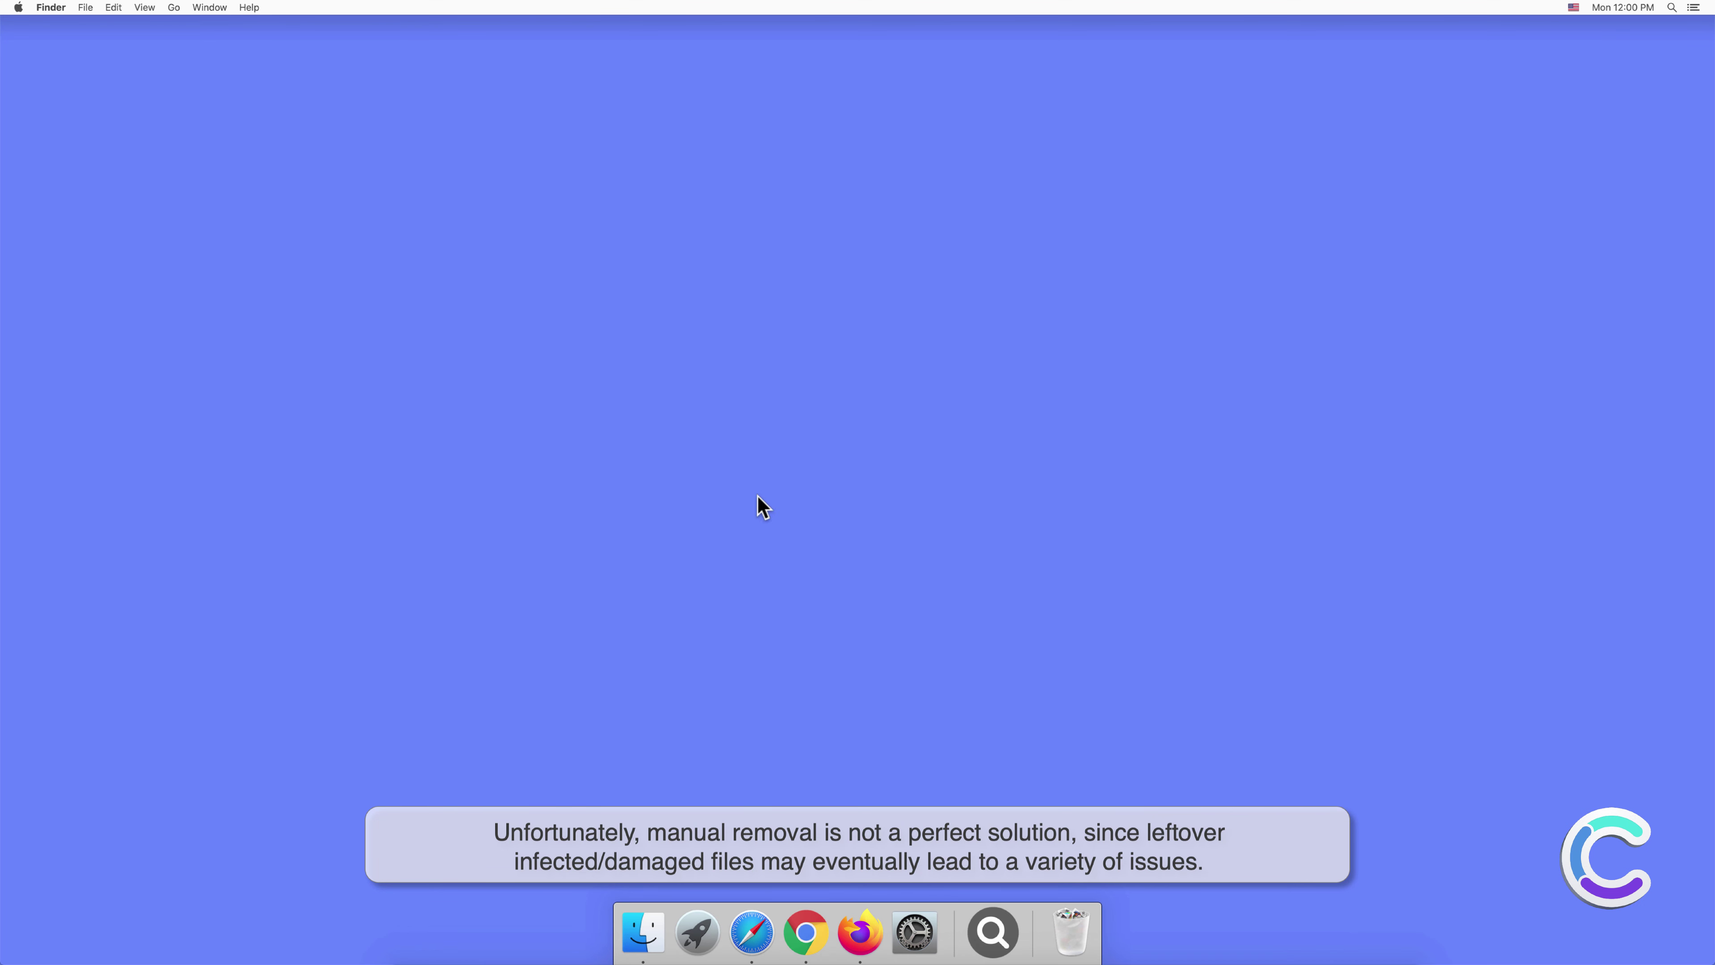
# Step: Review the account's Login Items in System Preferences' Users & Groups
pyautogui.click(914, 931)
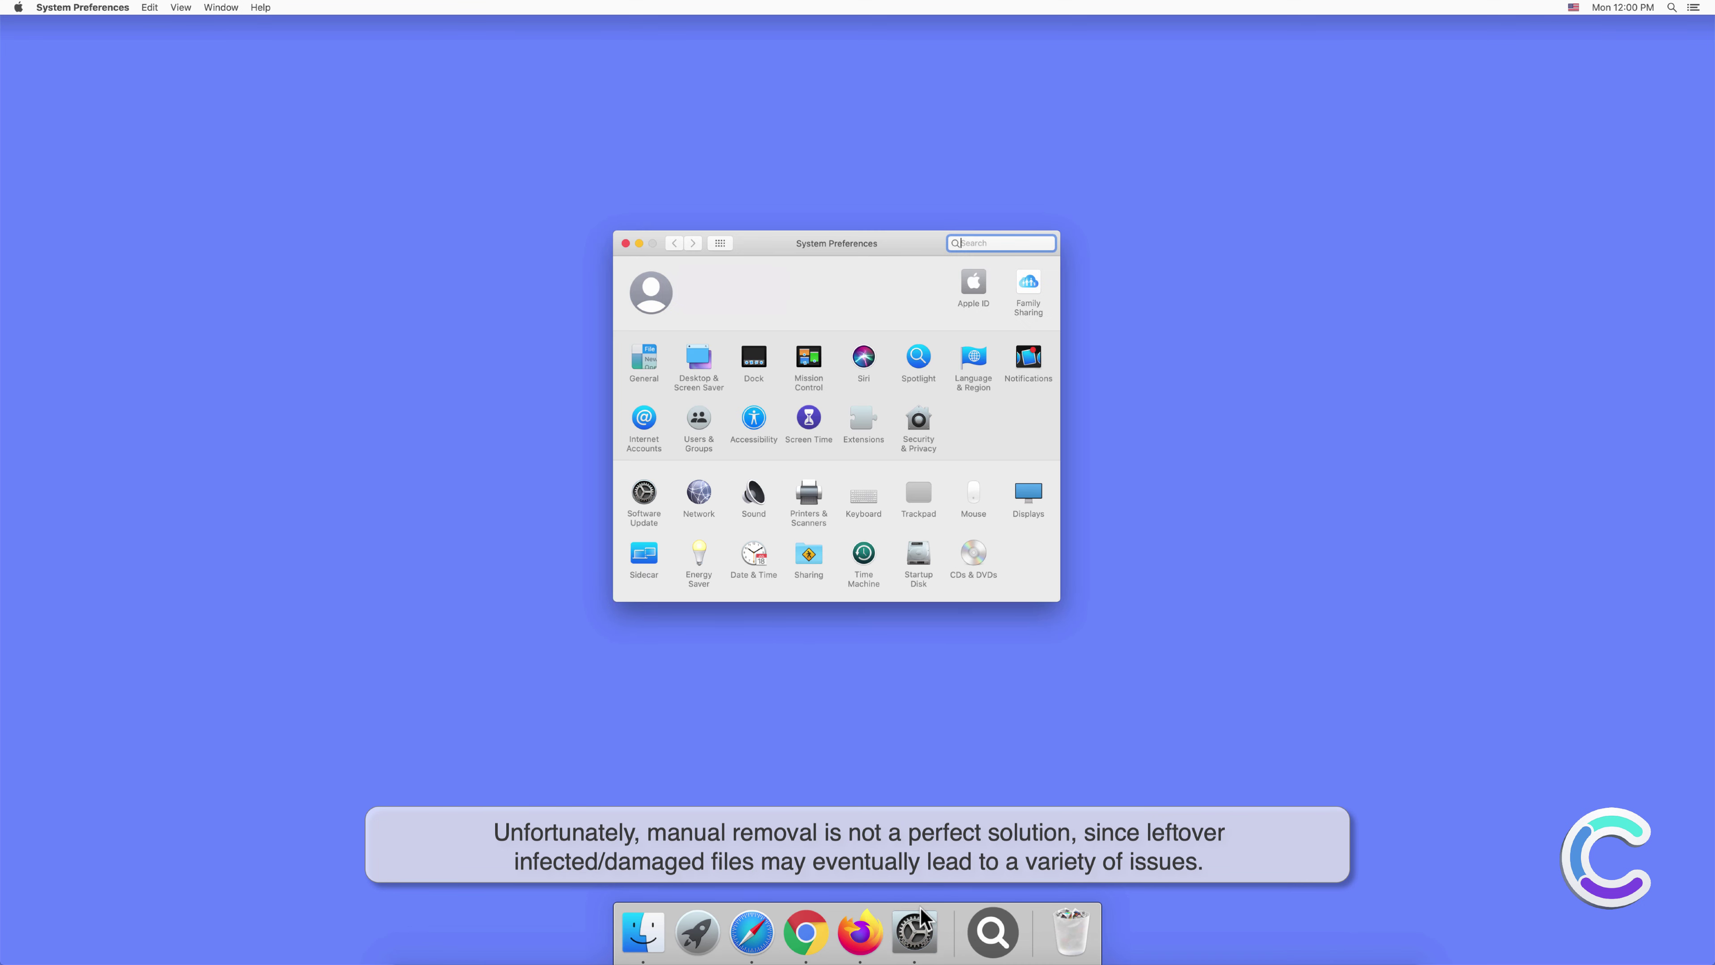
pyautogui.click(696, 420)
pyautogui.click(921, 277)
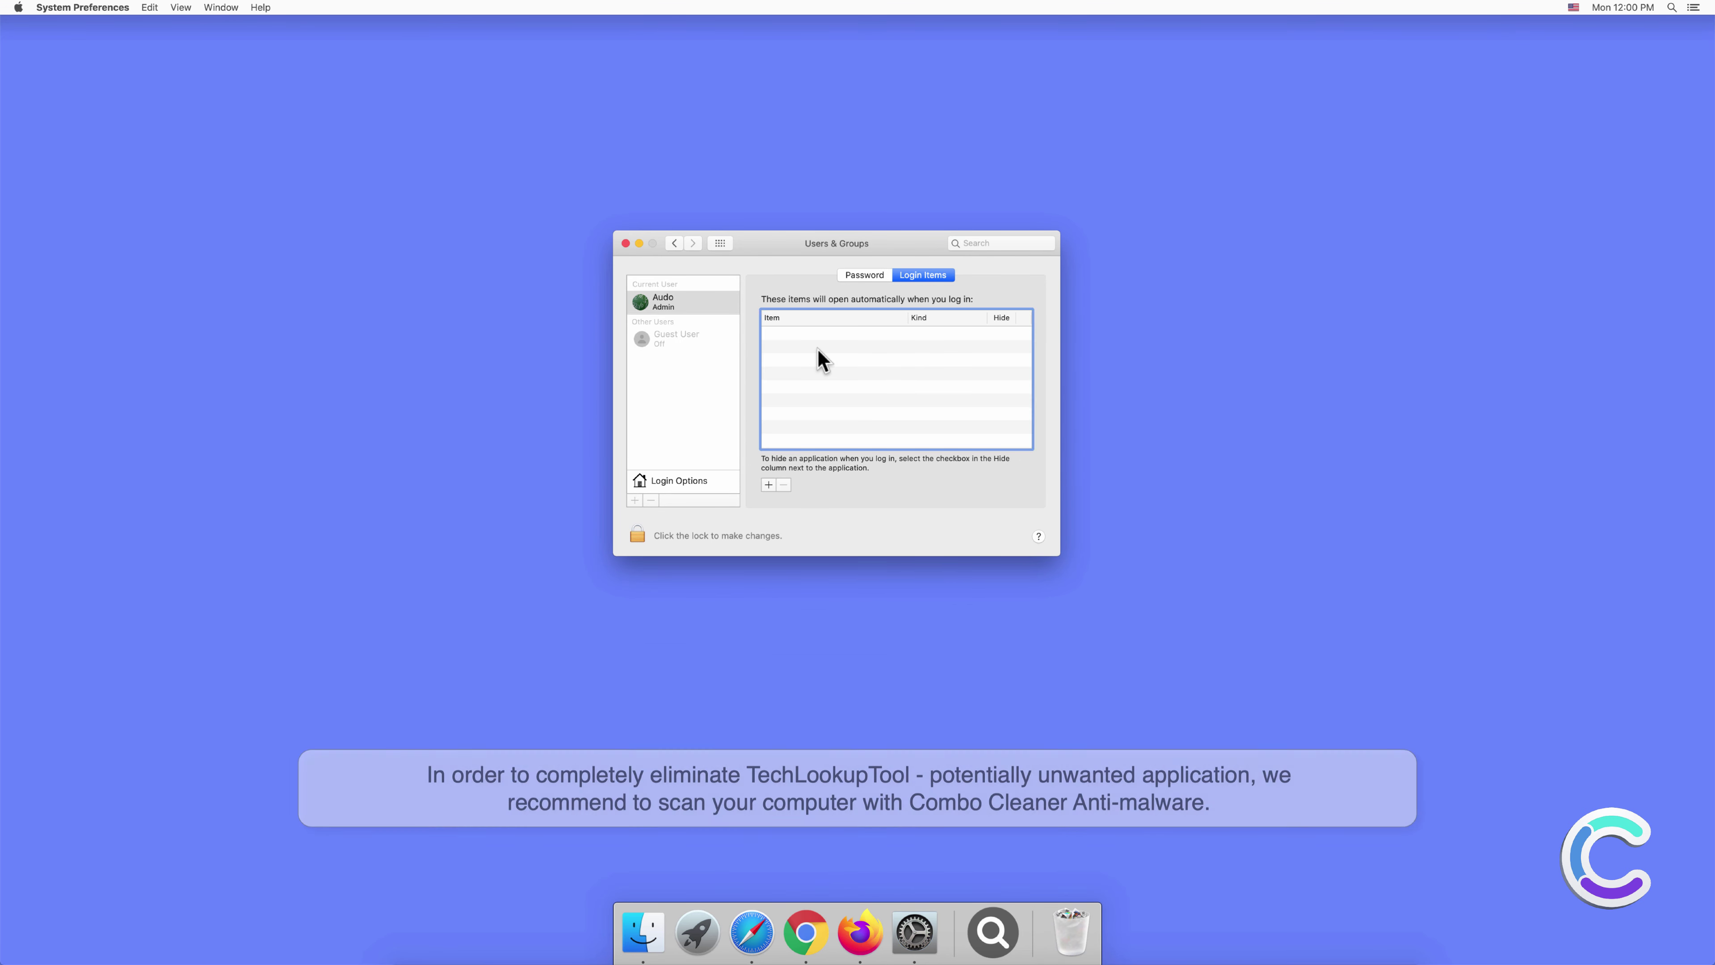
# Step: Close System Preferences and remove the magnifier app from the Dock via Options
pyautogui.click(625, 243)
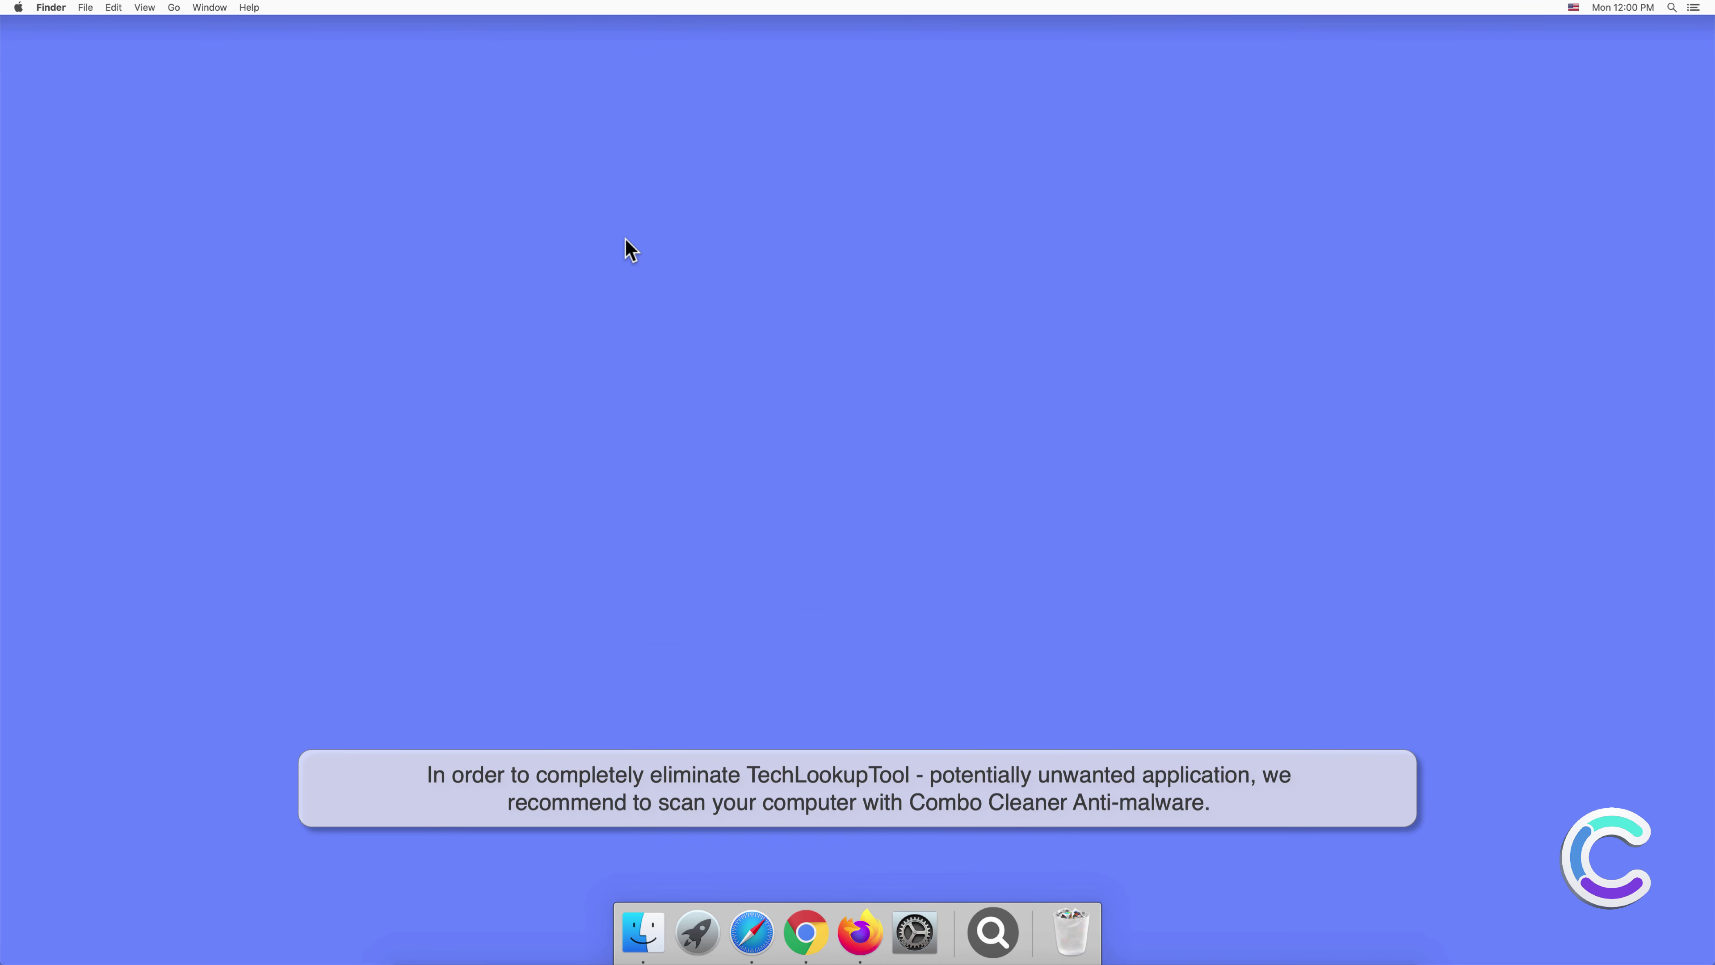
pyautogui.rightClick(991, 919)
pyautogui.moveTo(1030, 845)
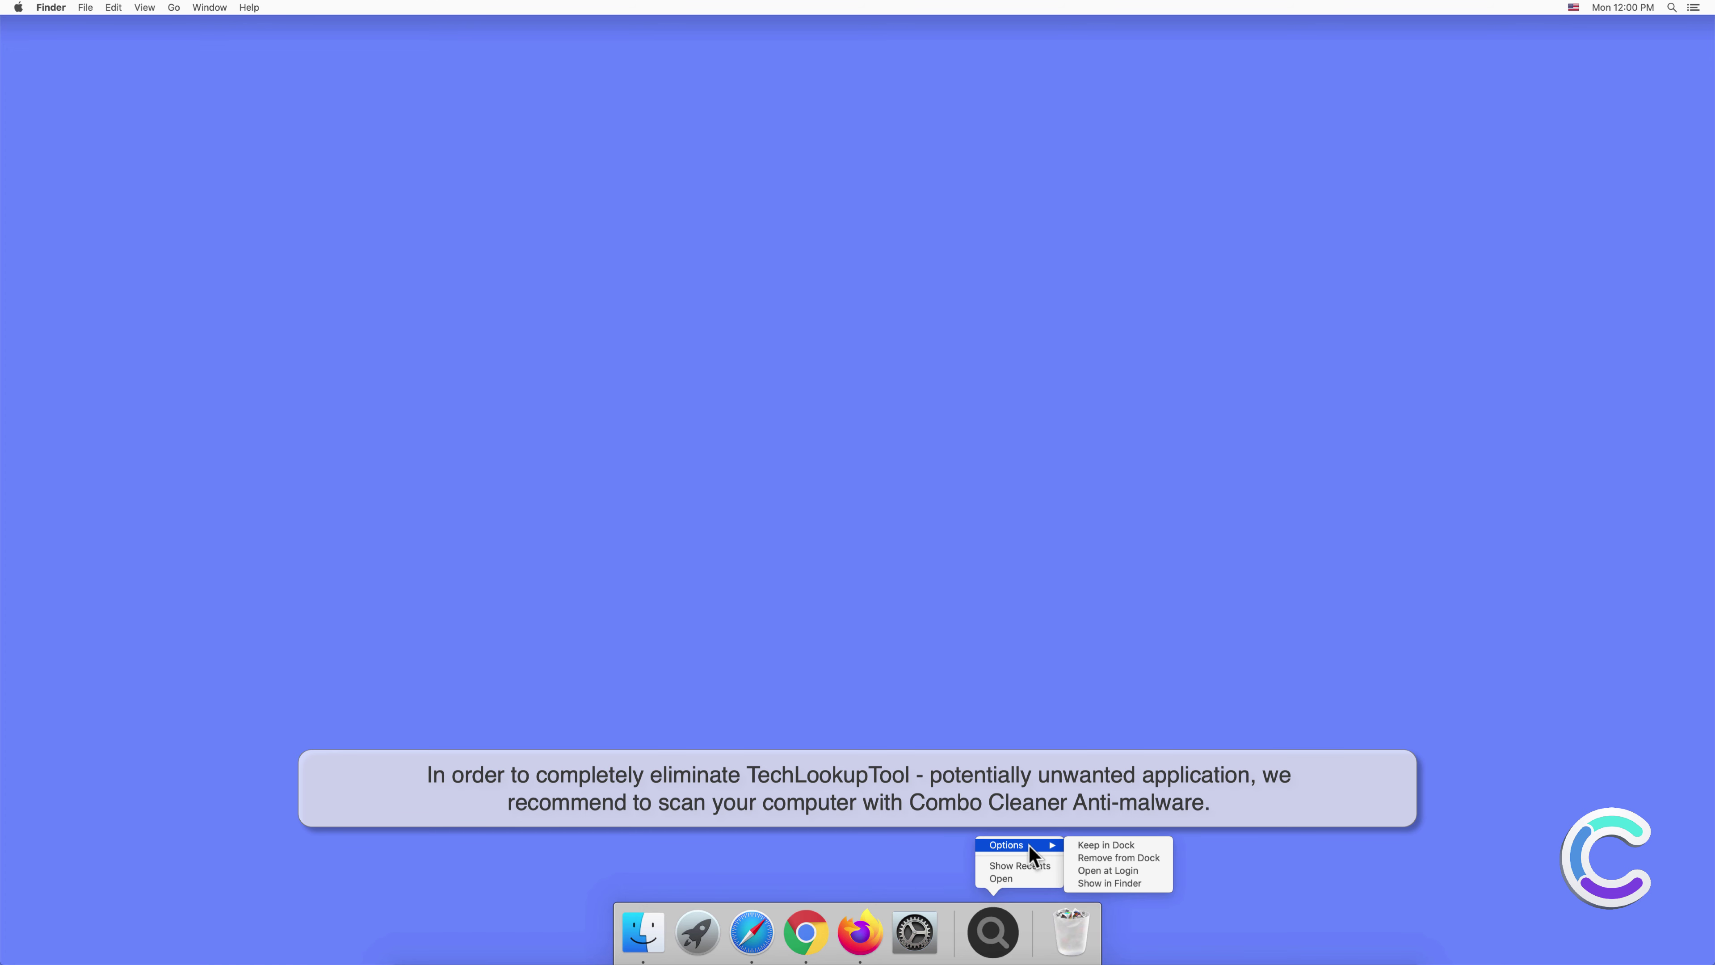
pyautogui.click(1084, 857)
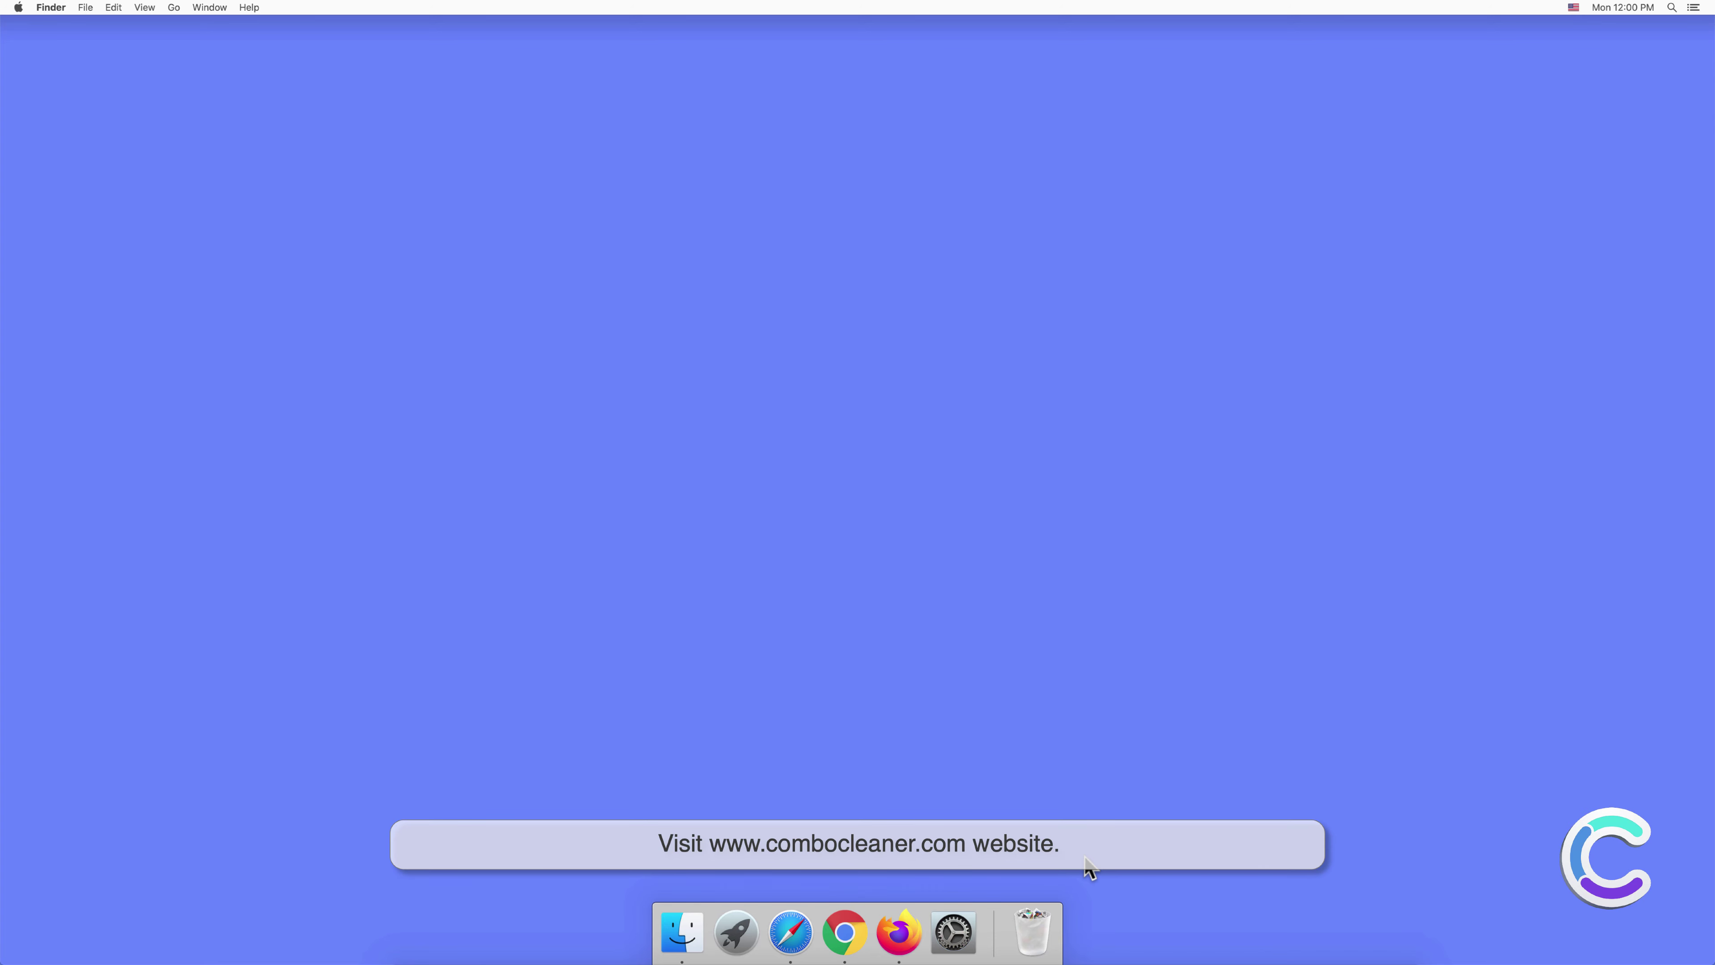
pyautogui.click(790, 932)
pyautogui.write('w')
pyautogui.write('ww')
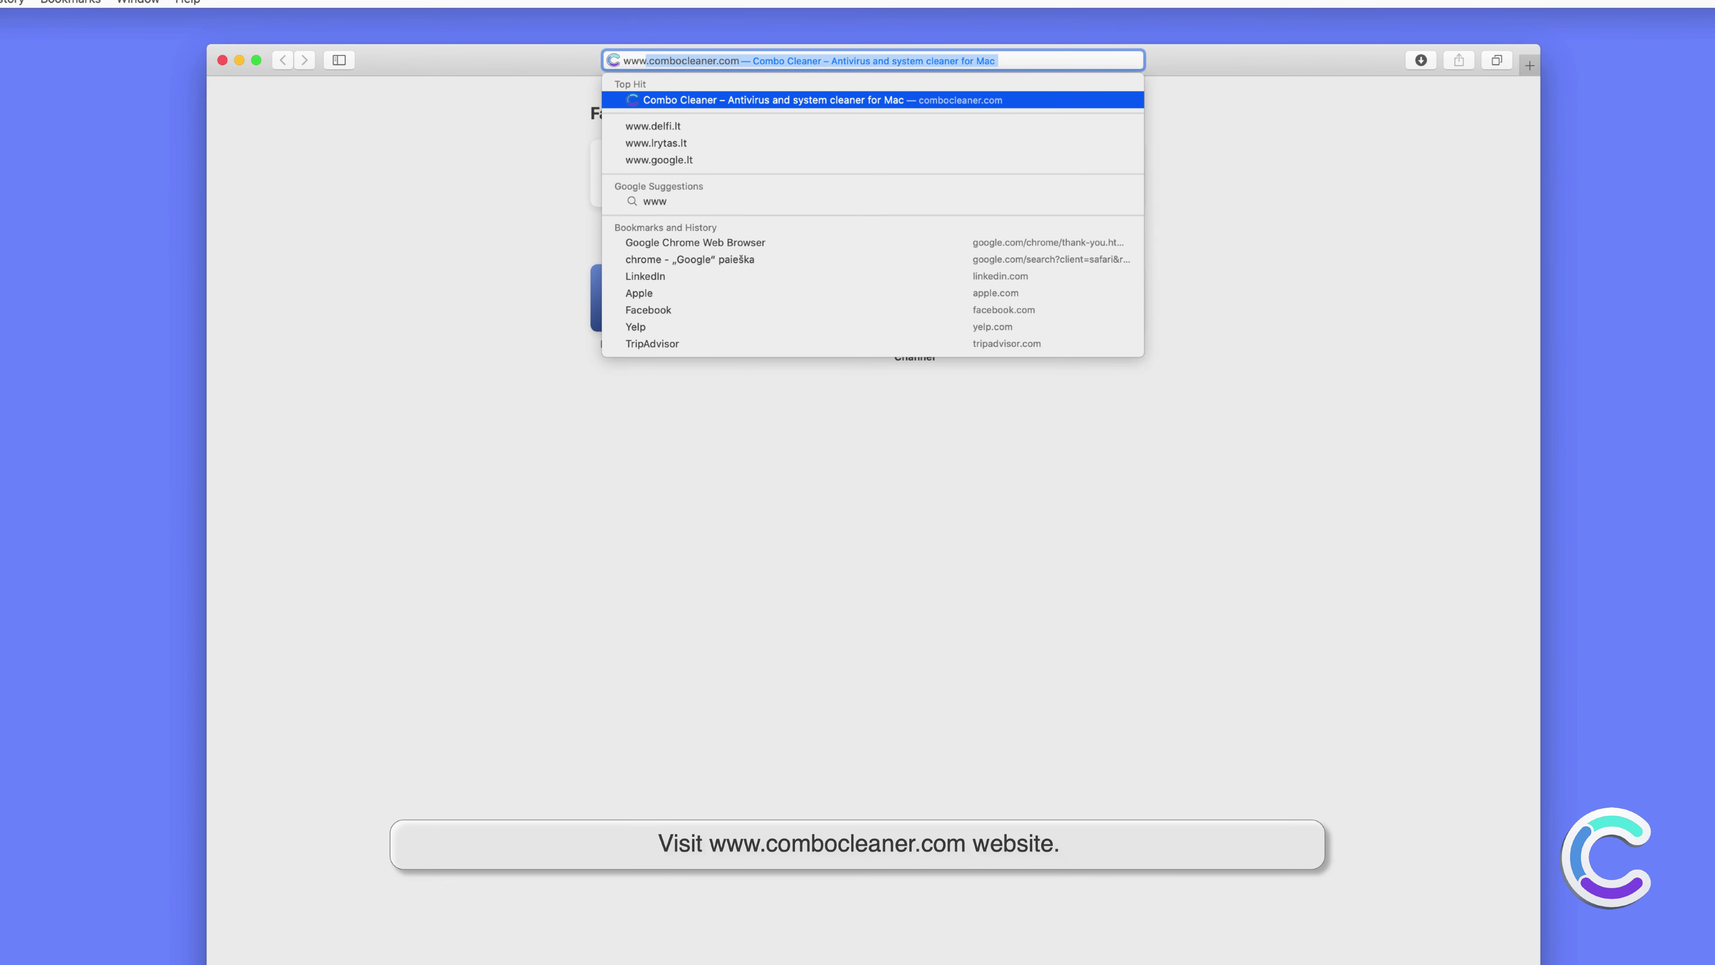
pyautogui.write('.comboclea')
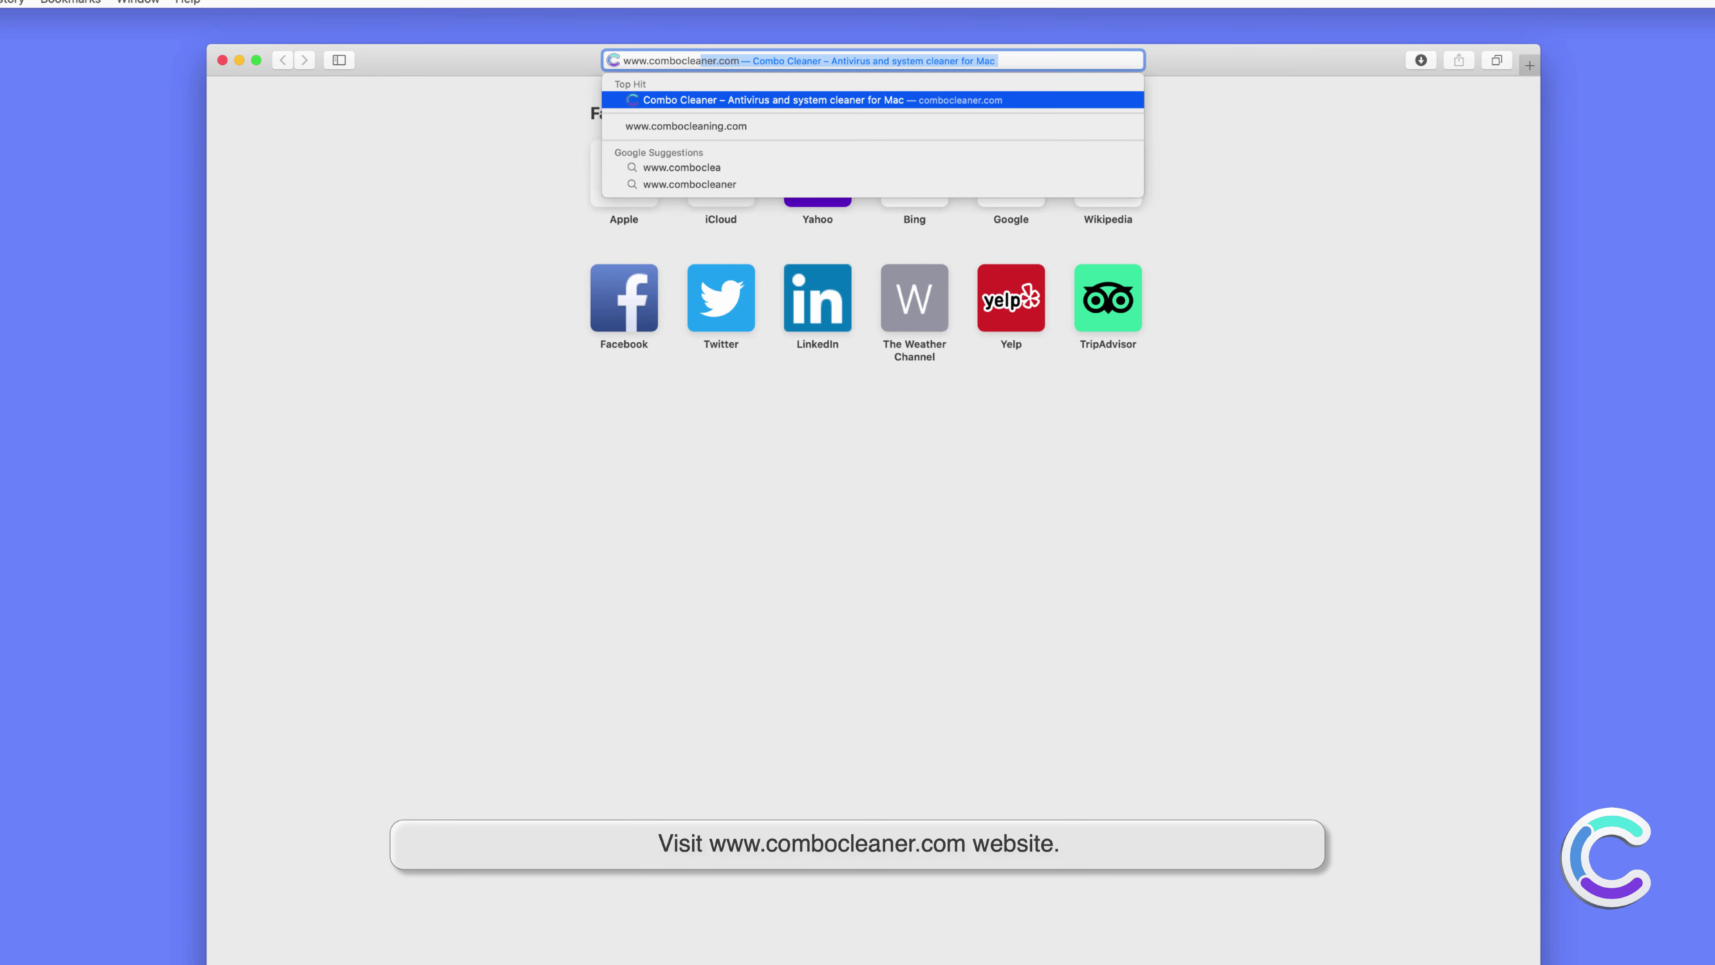
pyautogui.write('ner.com')
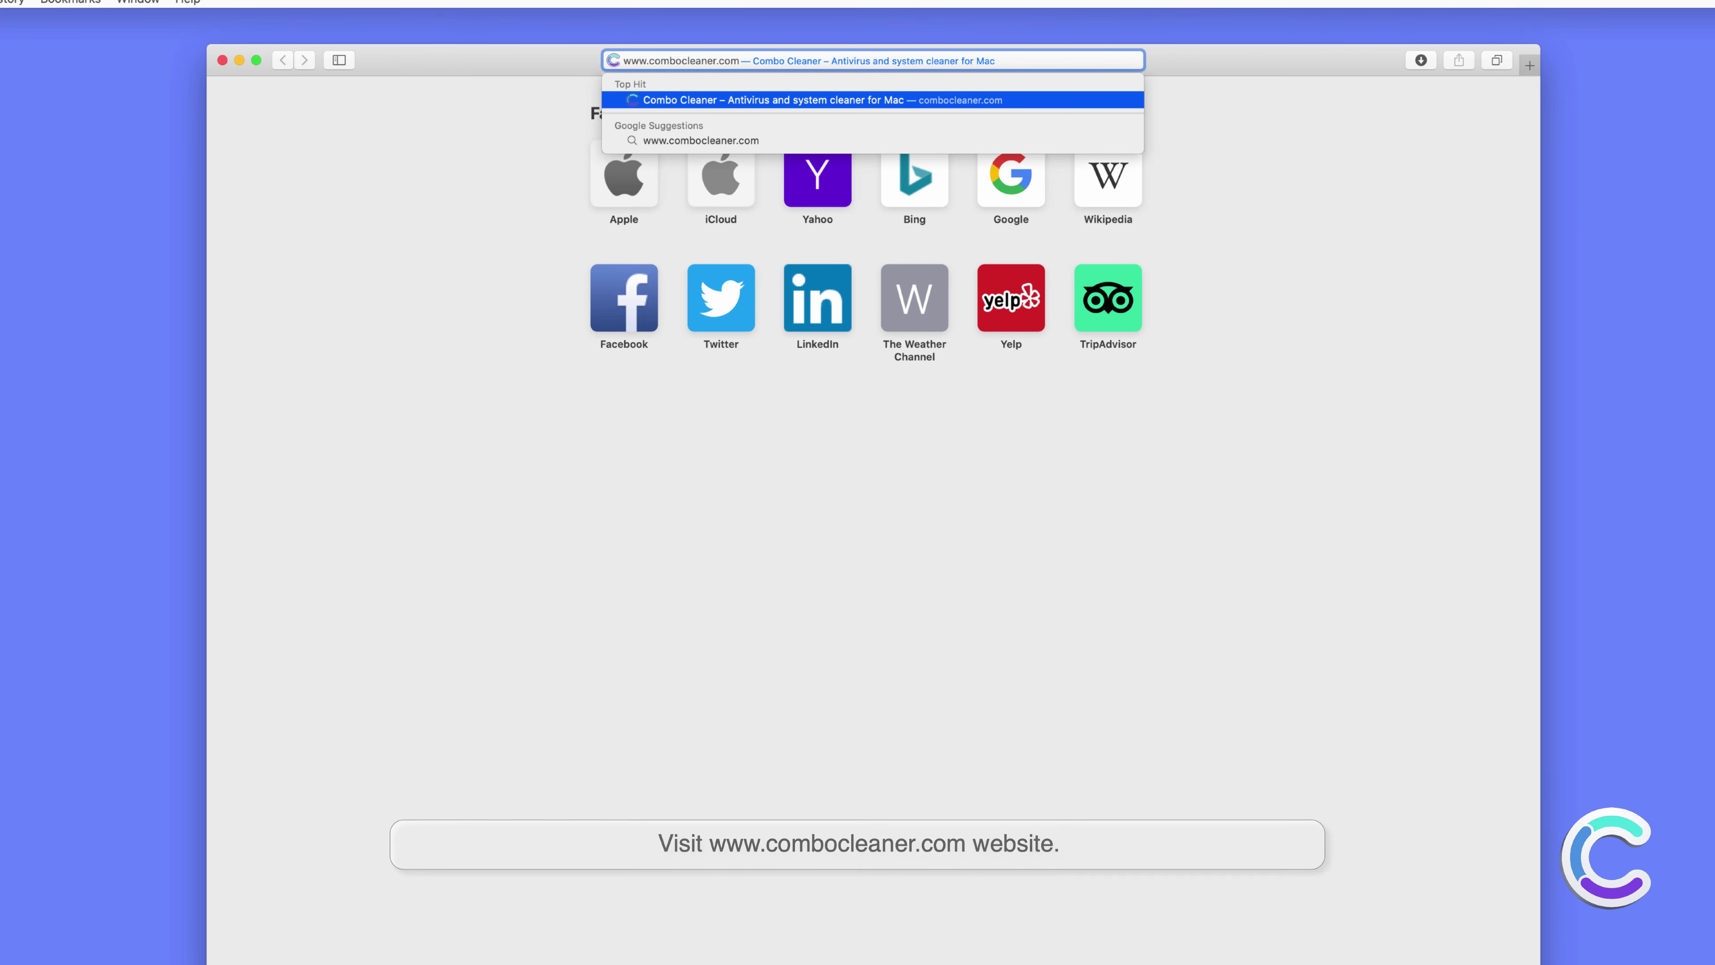
pyautogui.press('Return')
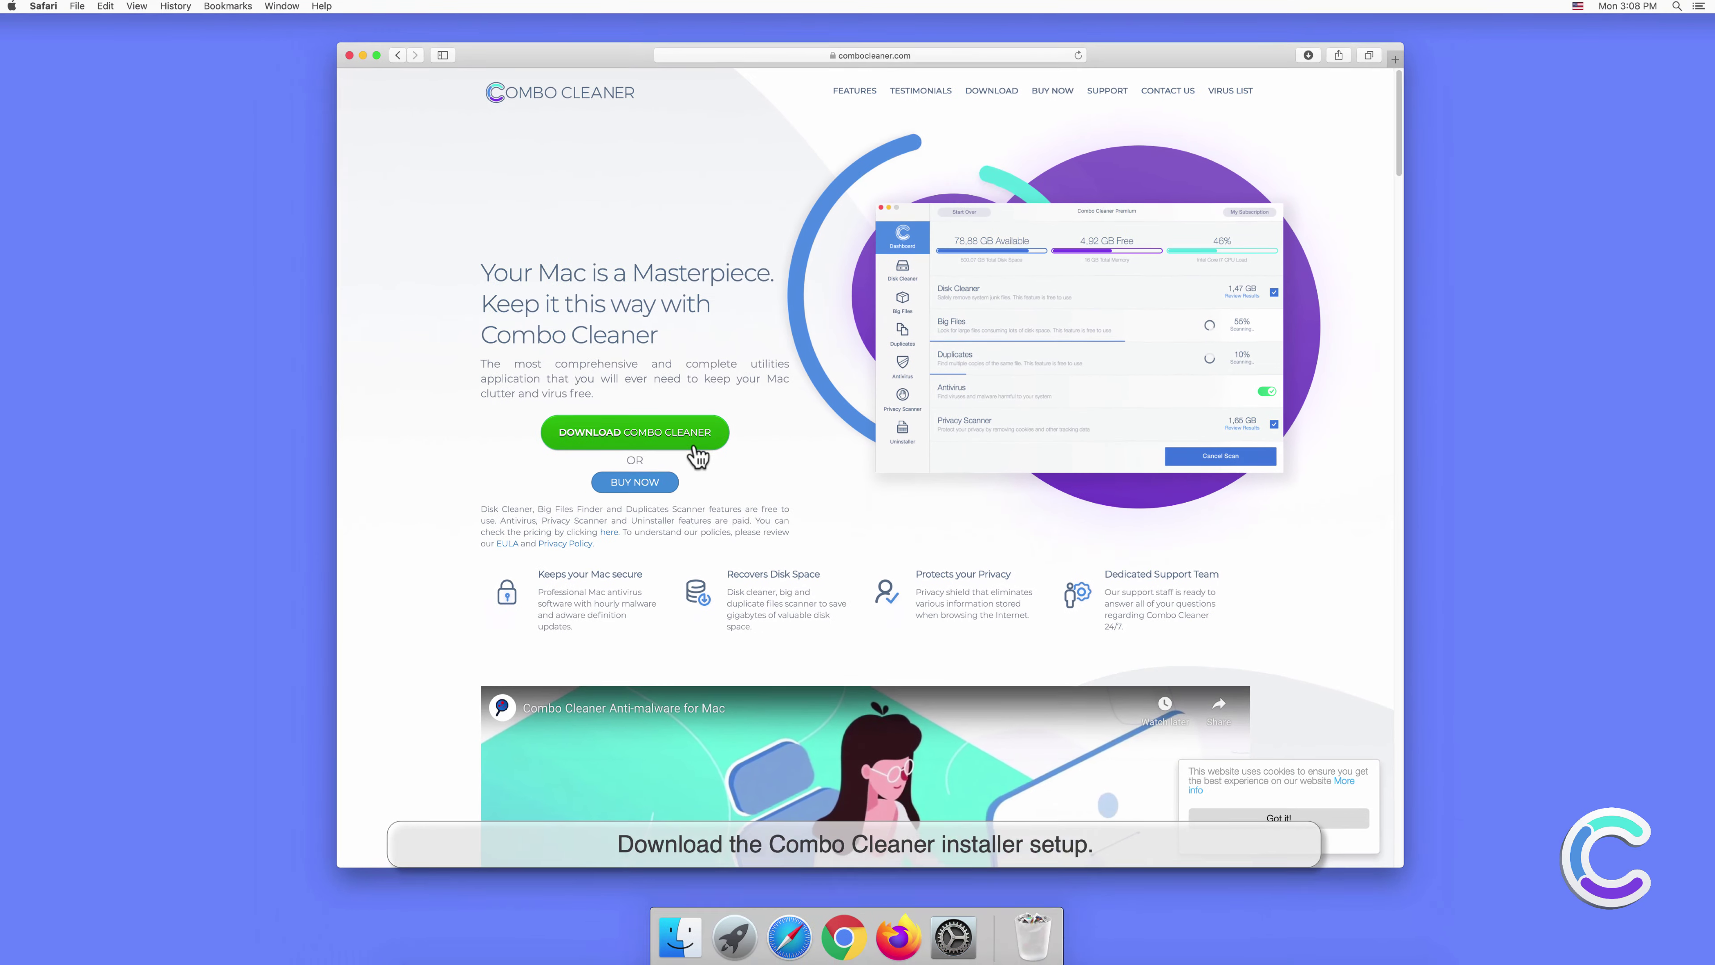
pyautogui.click(671, 536)
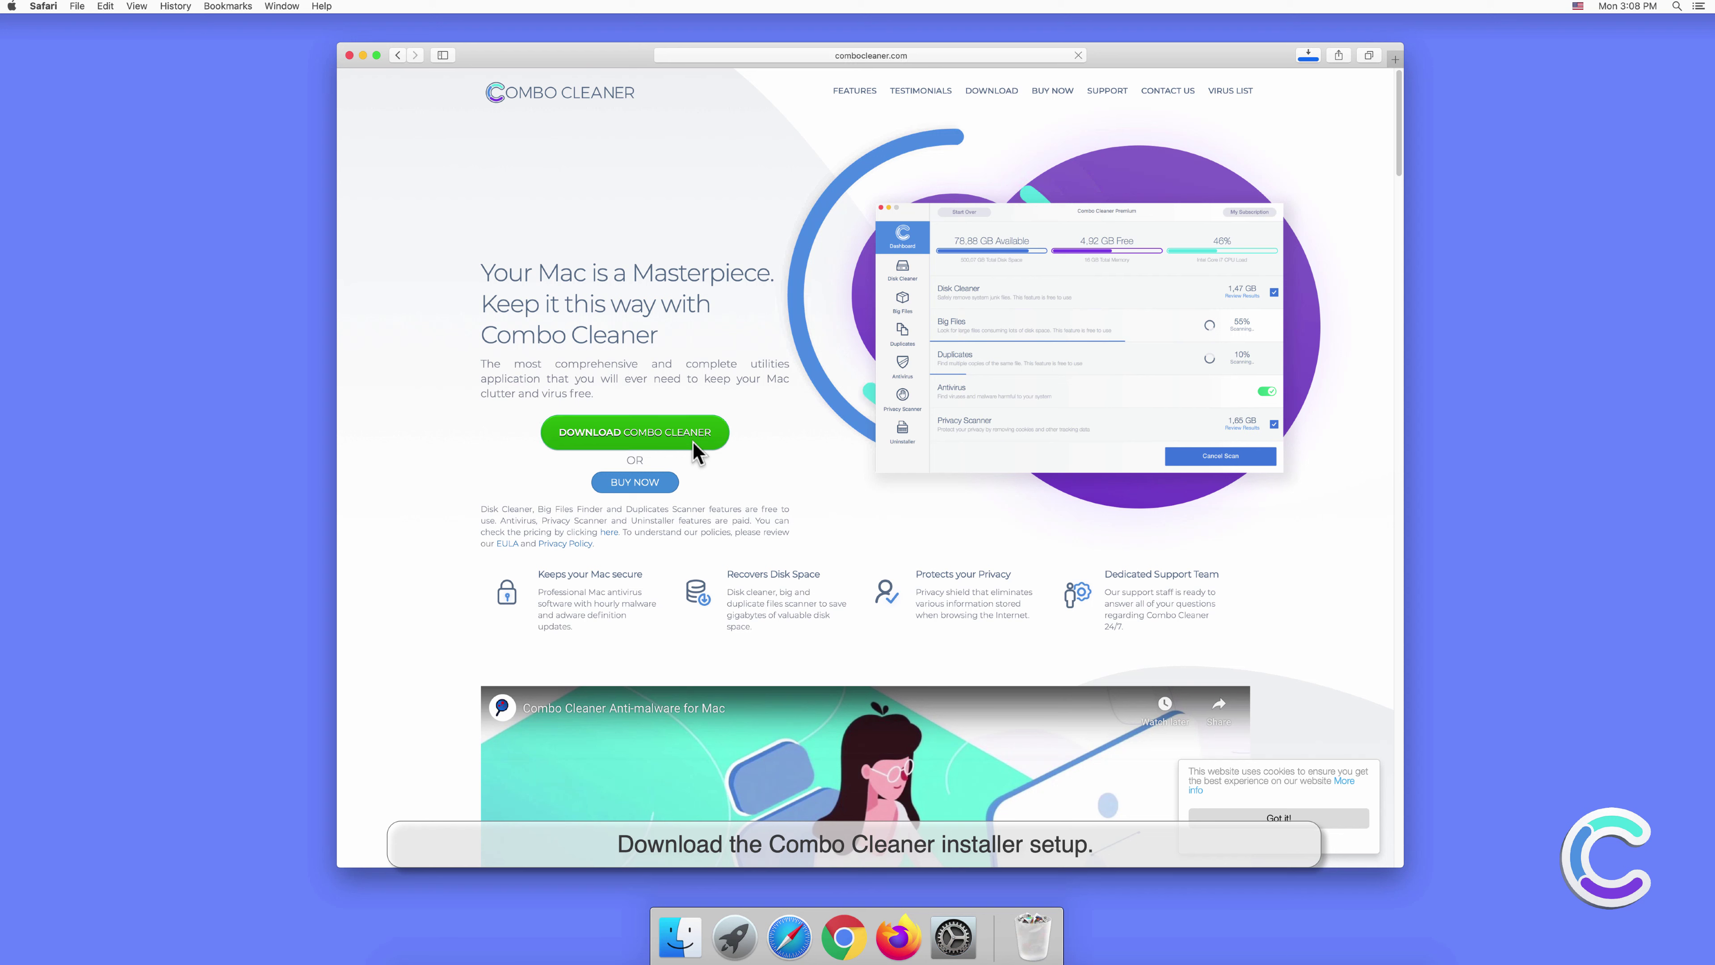
# Step: Open combocleaner.dmg from Safari's downloads list
pyautogui.click(1304, 58)
pyautogui.click(1296, 110)
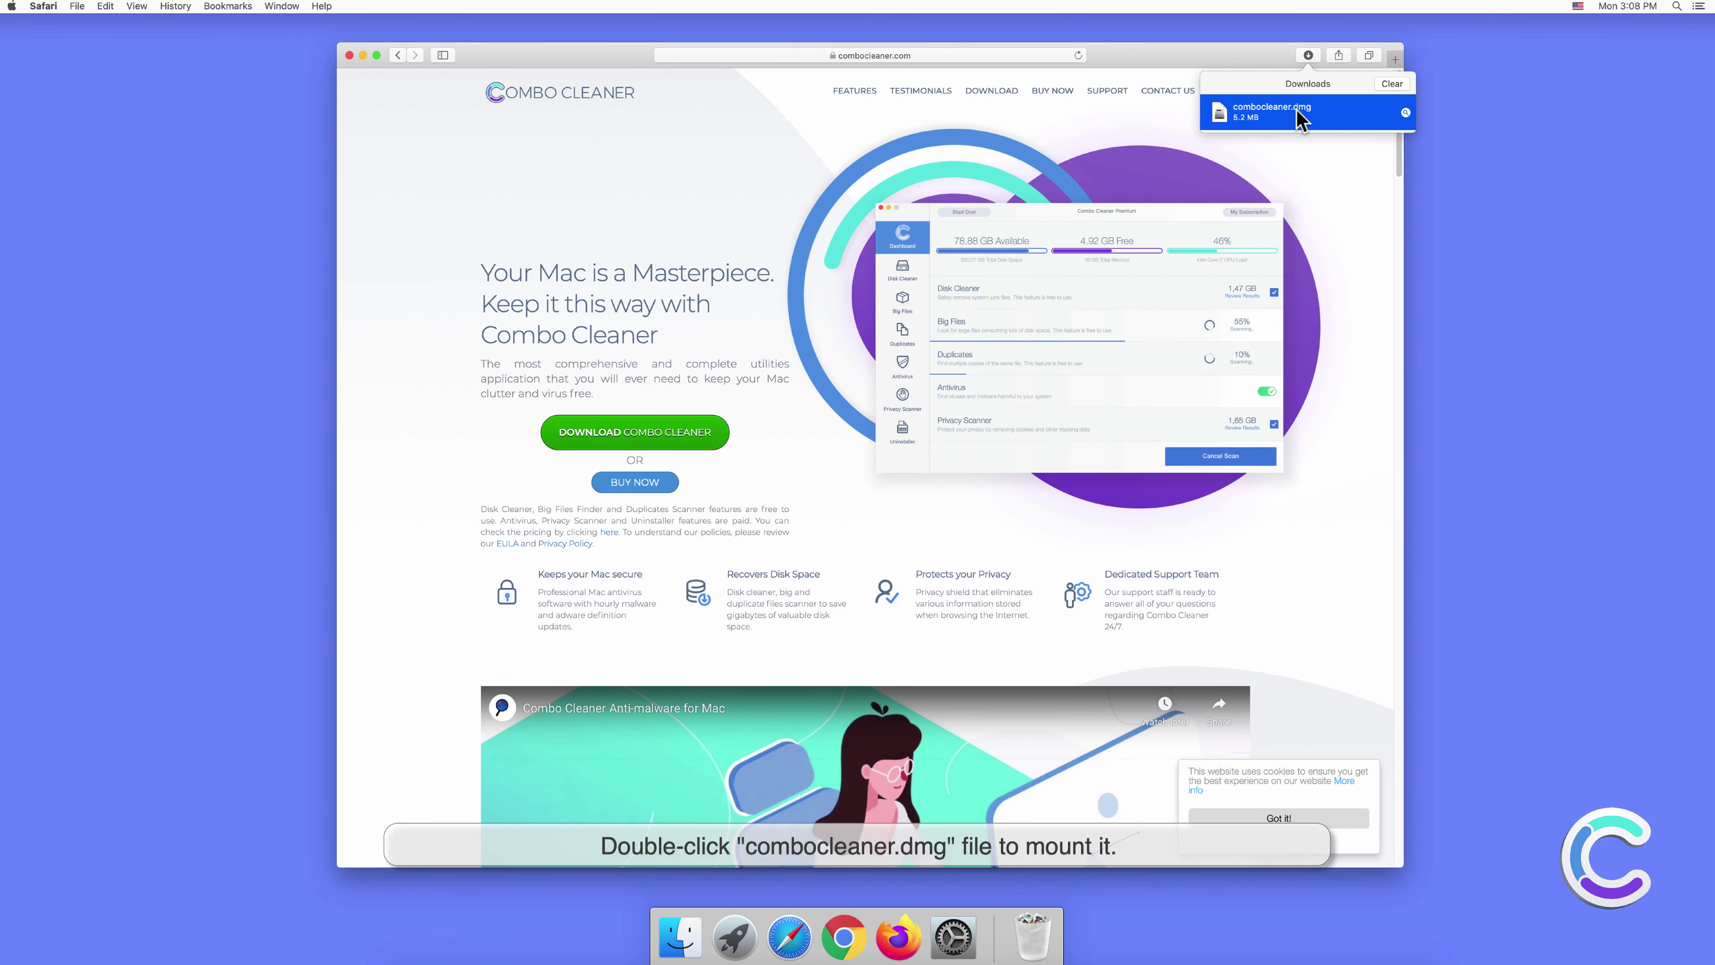
pyautogui.doubleClick(1295, 109)
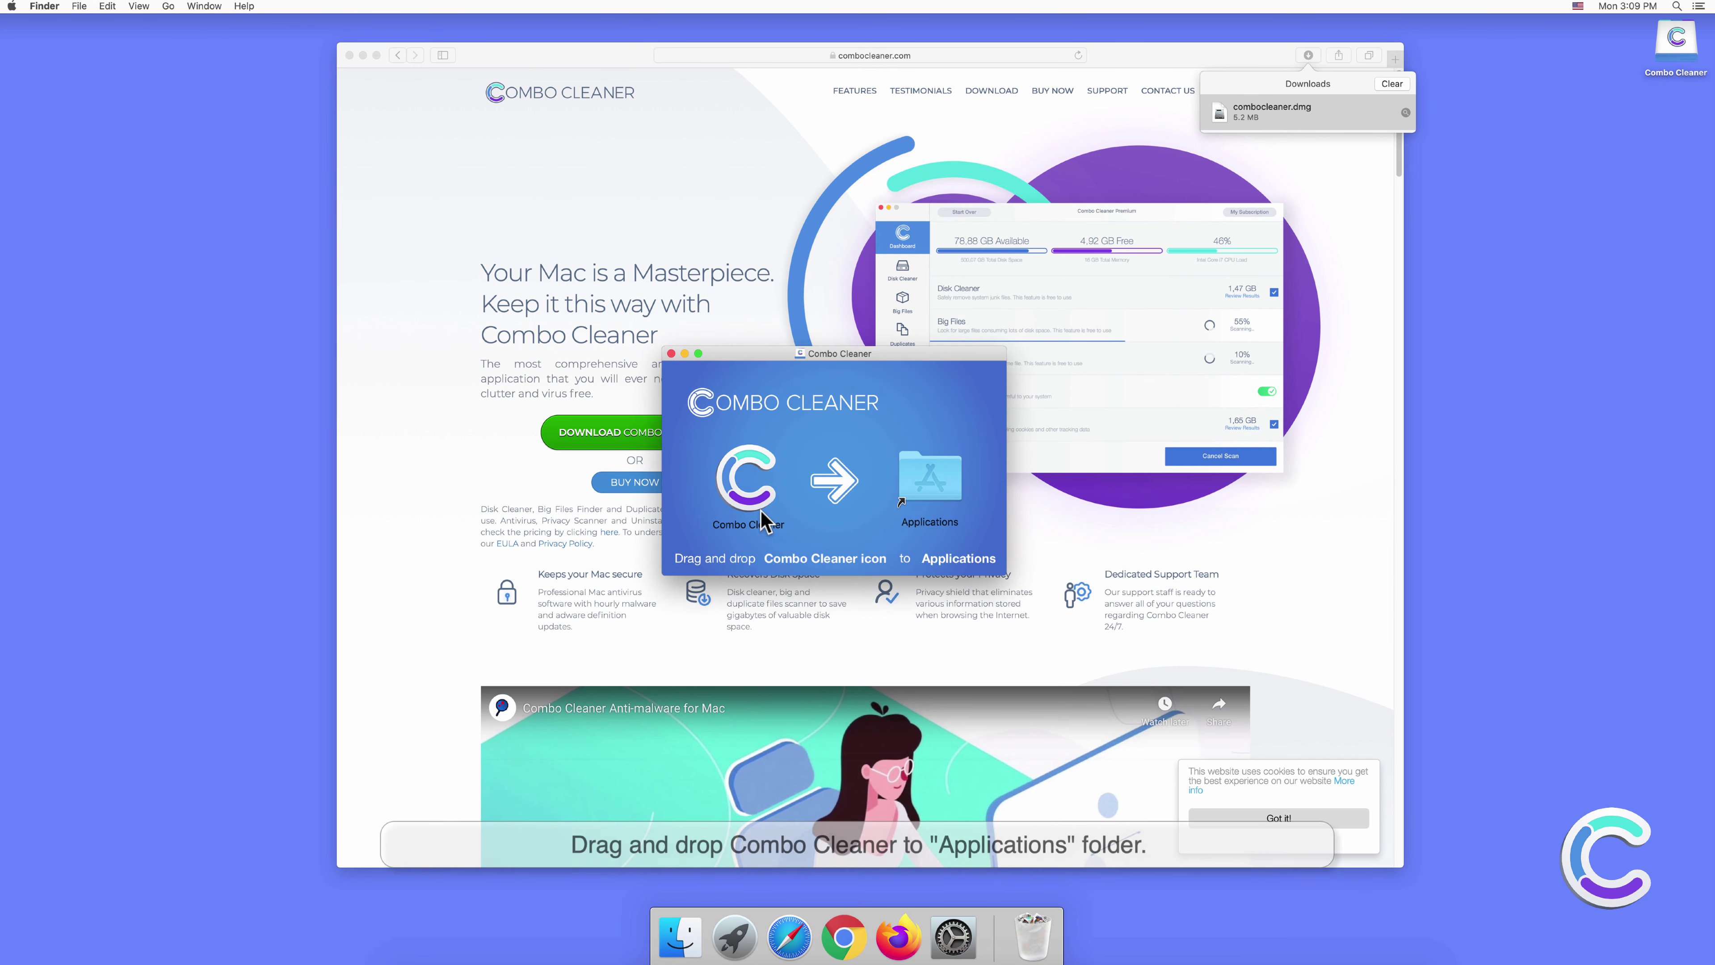
# Step: Drag Combo Cleaner into Applications, then close the installer and Safari windows
pyautogui.click(740, 506)
pyautogui.moveTo(760, 497); pyautogui.dragTo(920, 503)
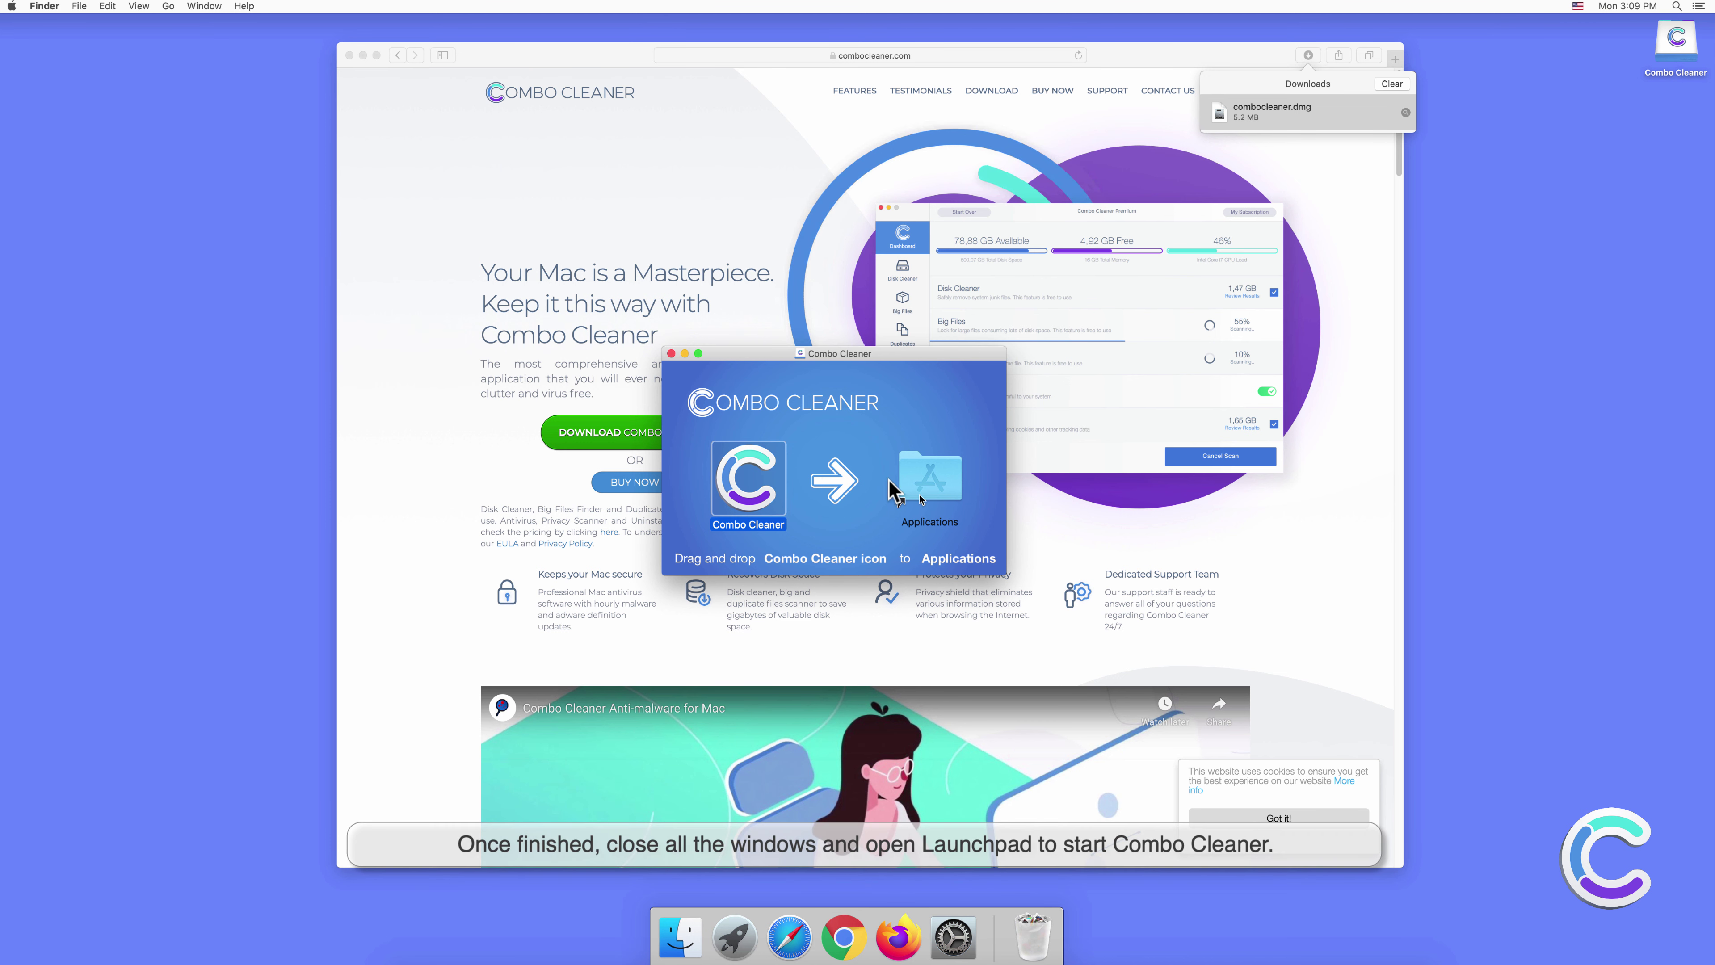
pyautogui.click(671, 354)
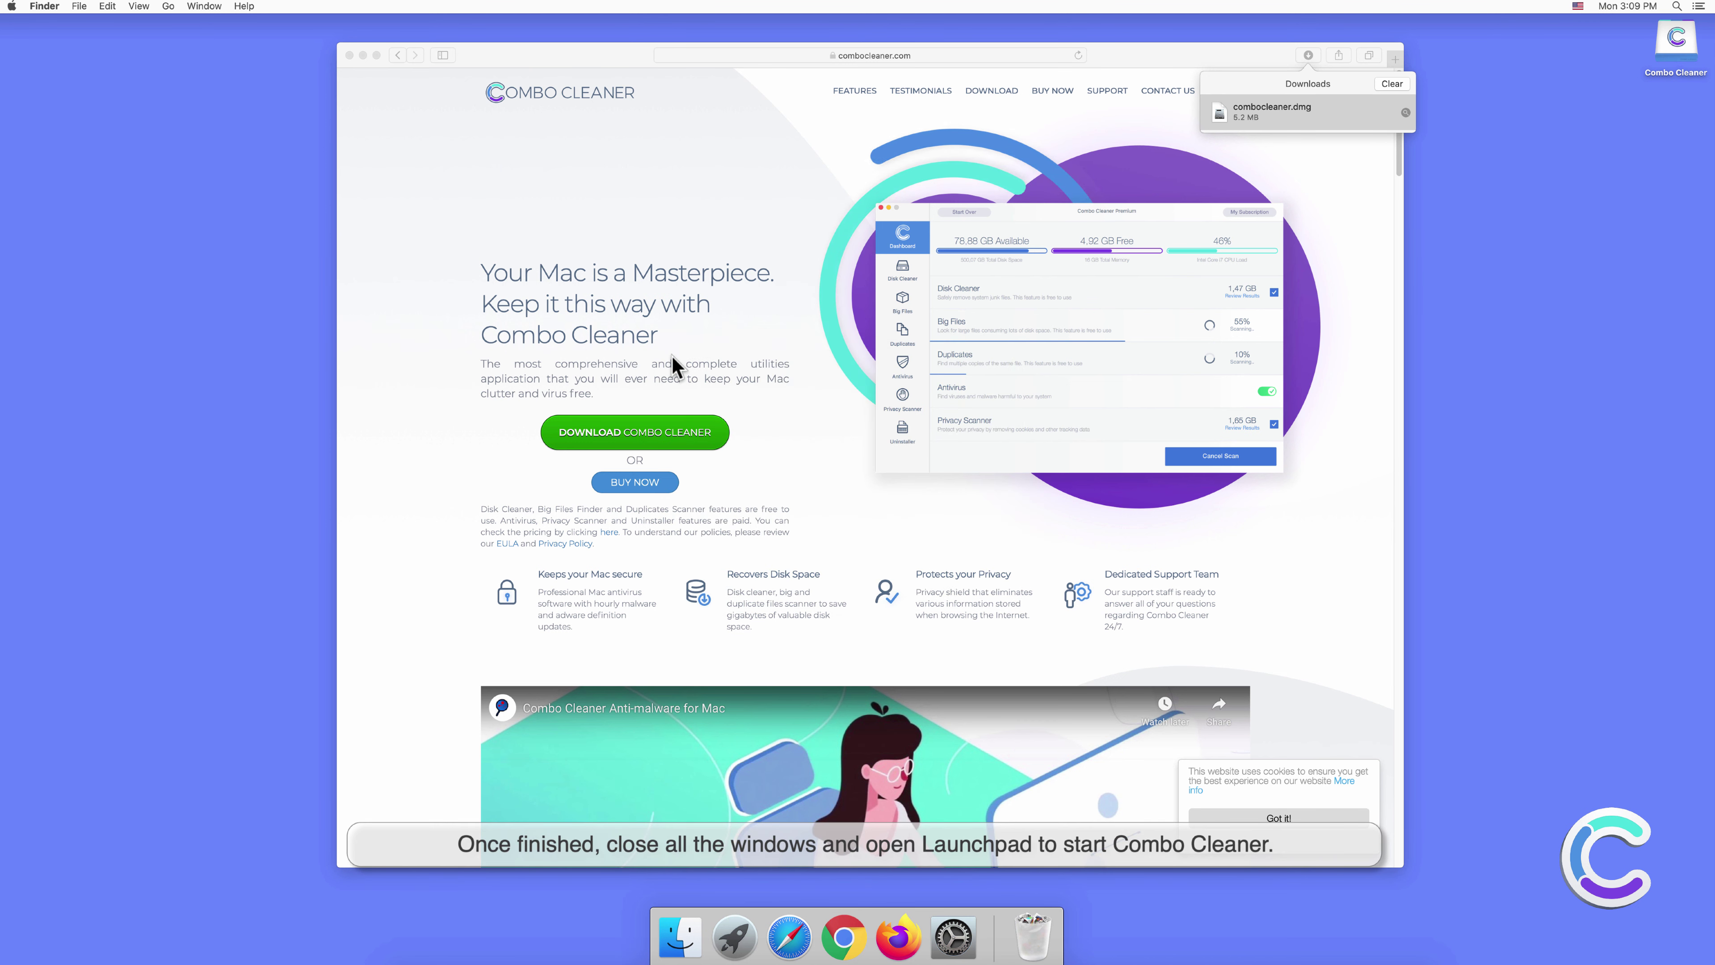
pyautogui.click(350, 55)
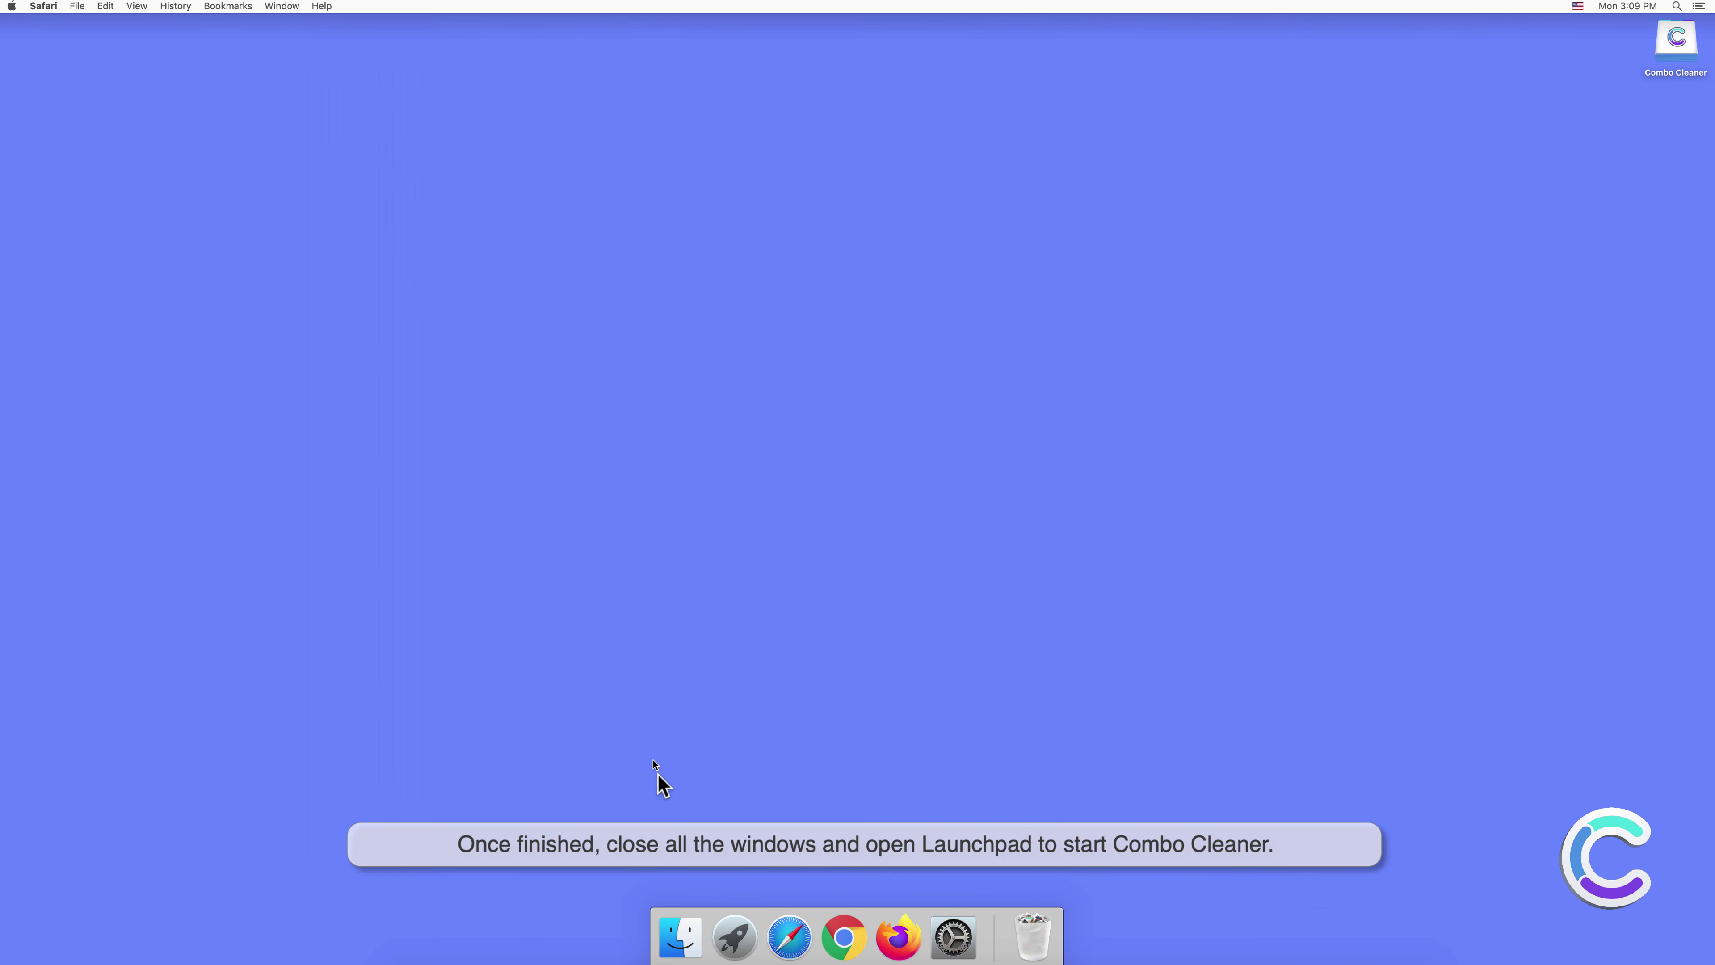
# Step: Start Combo Cleaner from Launchpad and confirm Open in the security prompt
pyautogui.click(732, 932)
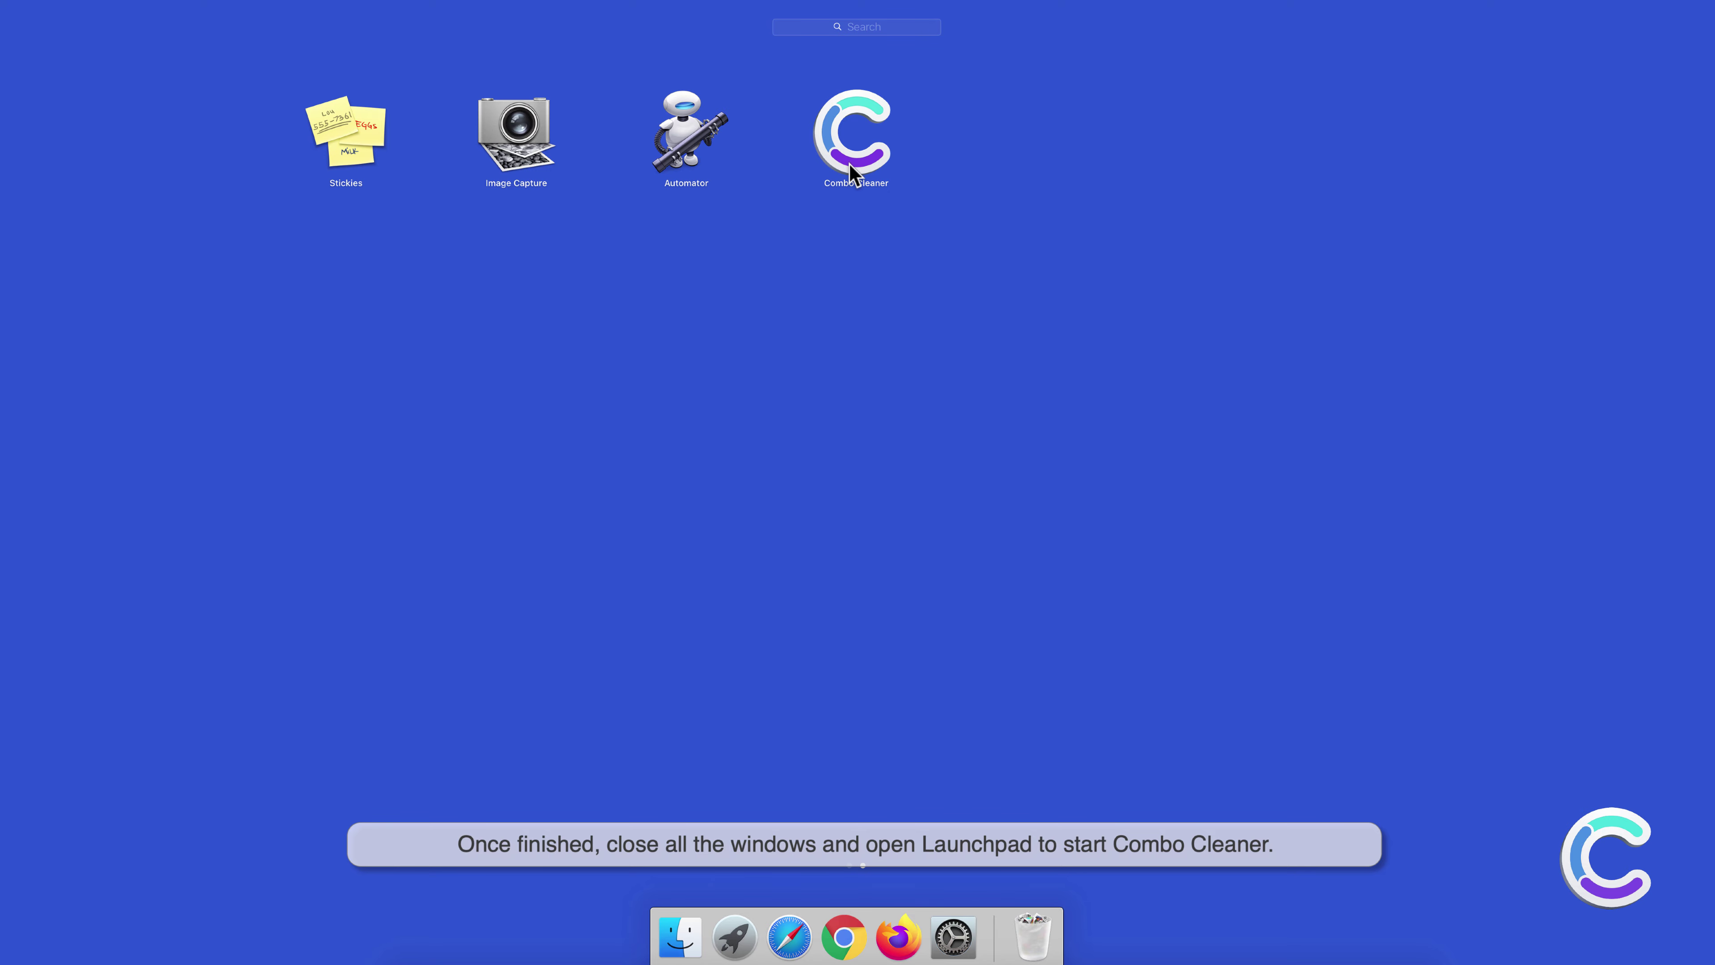
pyautogui.click(849, 165)
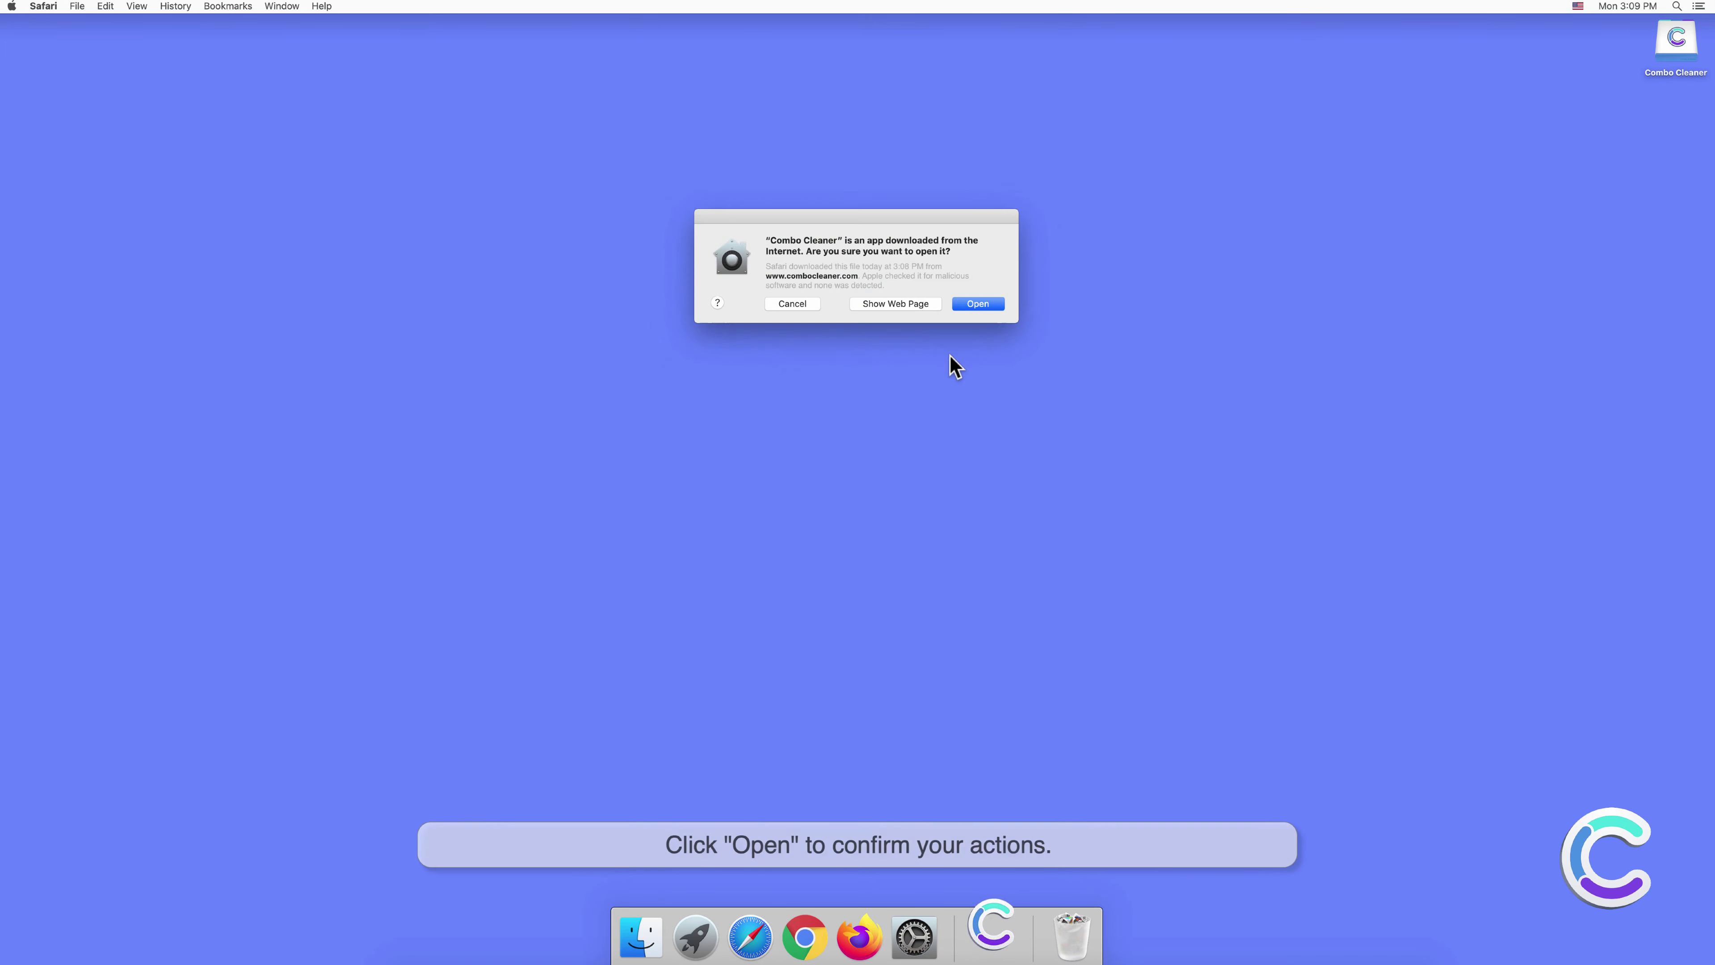
pyautogui.click(984, 304)
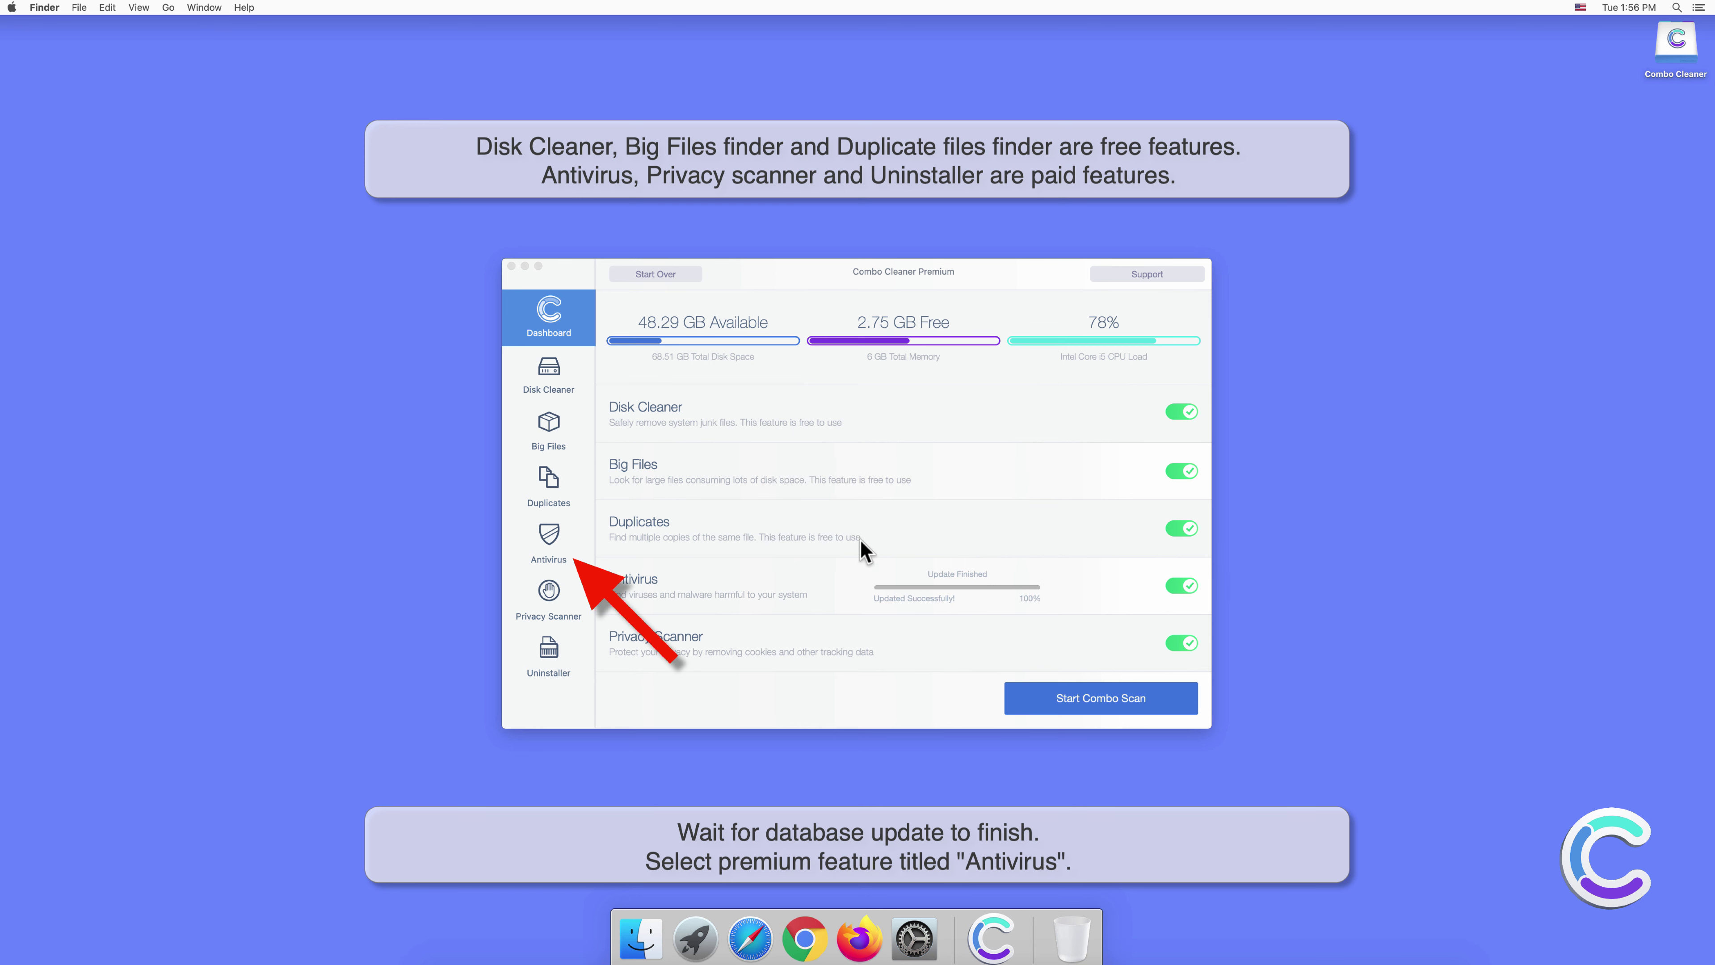
# Step: Run a Full Scan from Combo Cleaner's Antivirus section
pyautogui.click(551, 538)
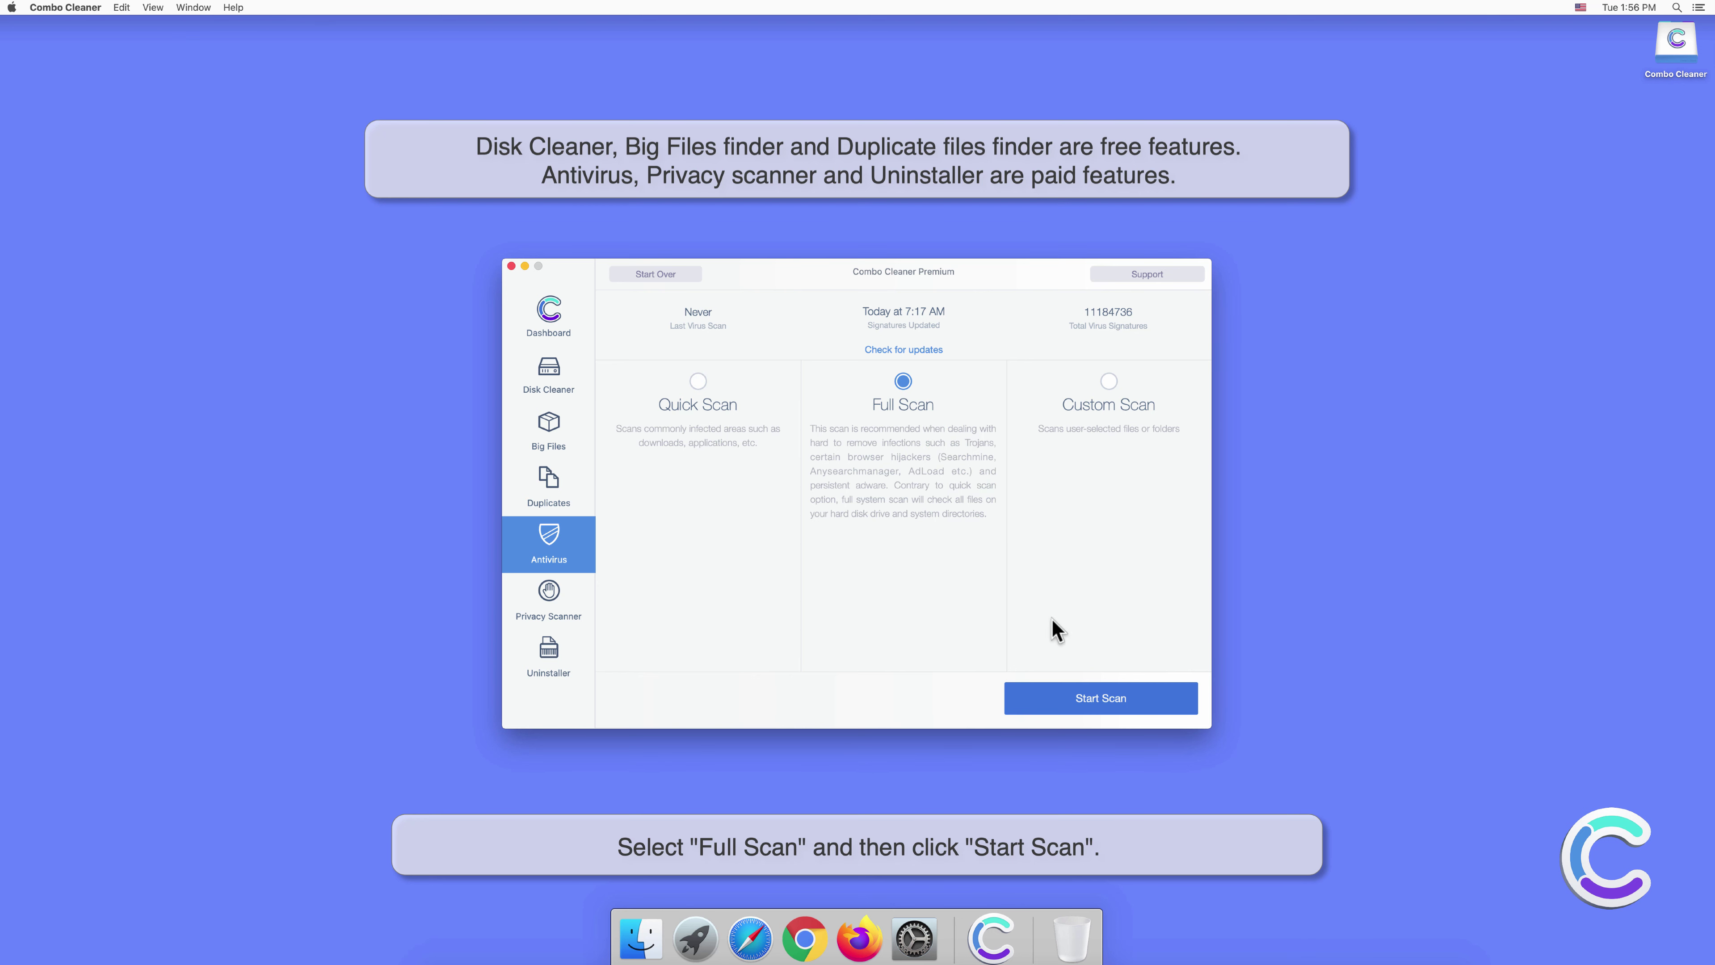
pyautogui.click(1108, 703)
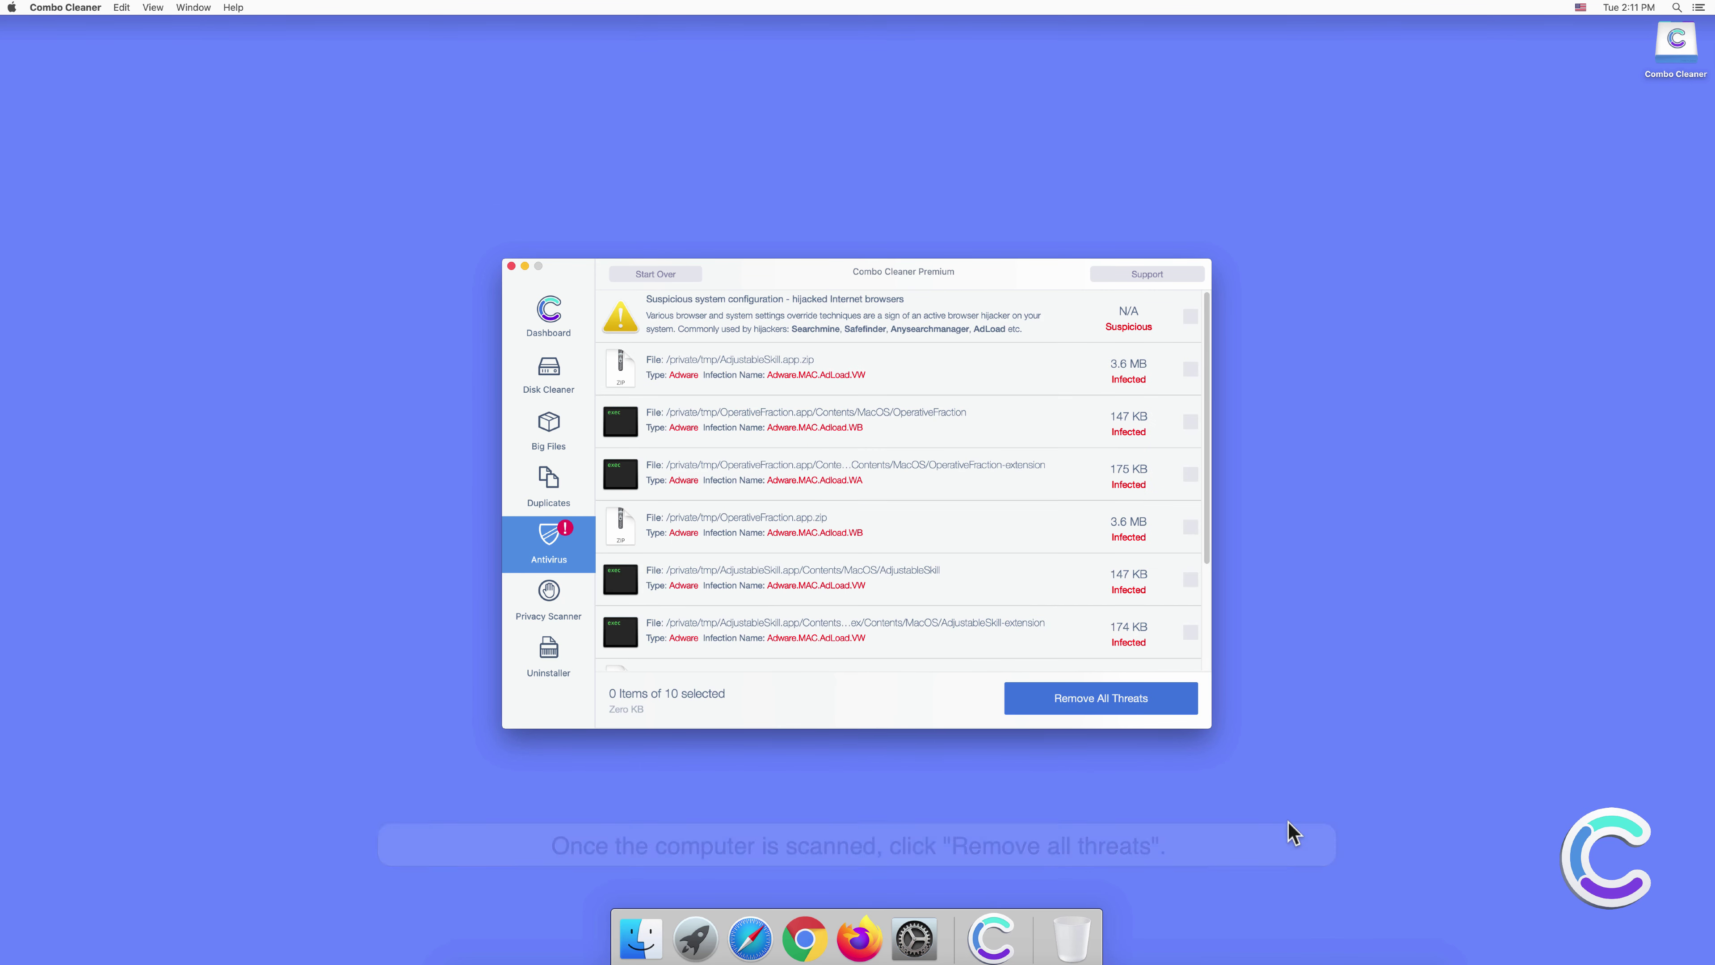
# Step: Remove all detected threats, authenticating with the administrator password
pyautogui.click(1115, 704)
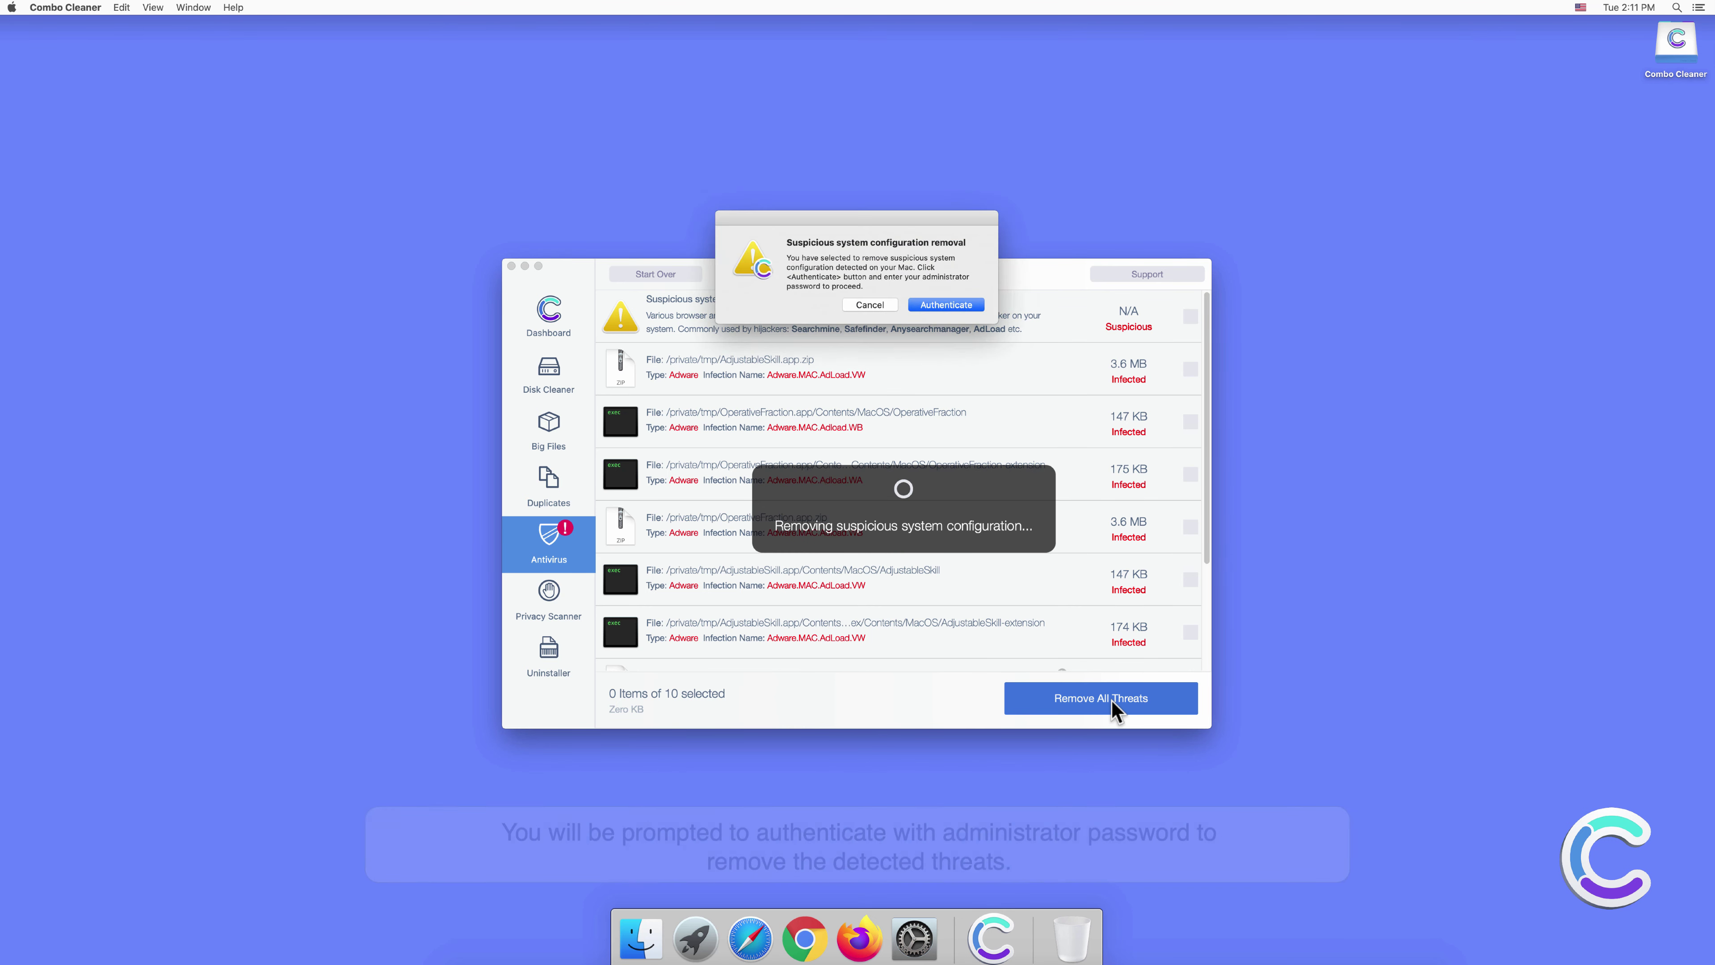
pyautogui.click(948, 306)
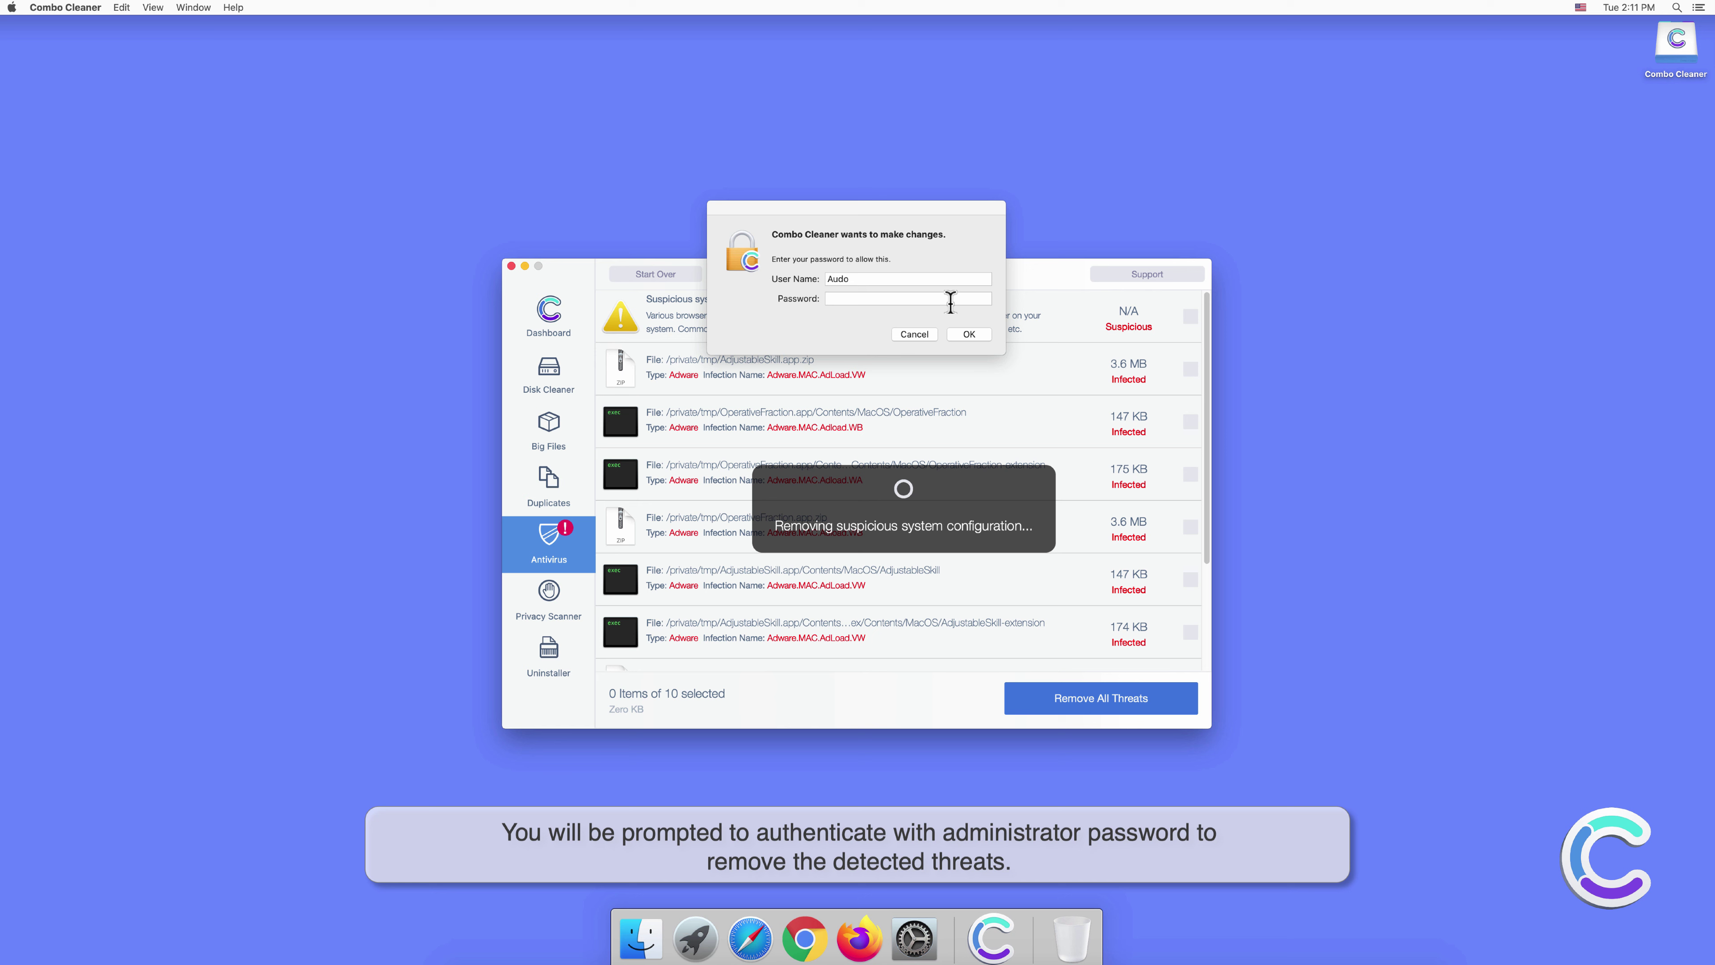
pyautogui.write('•••')
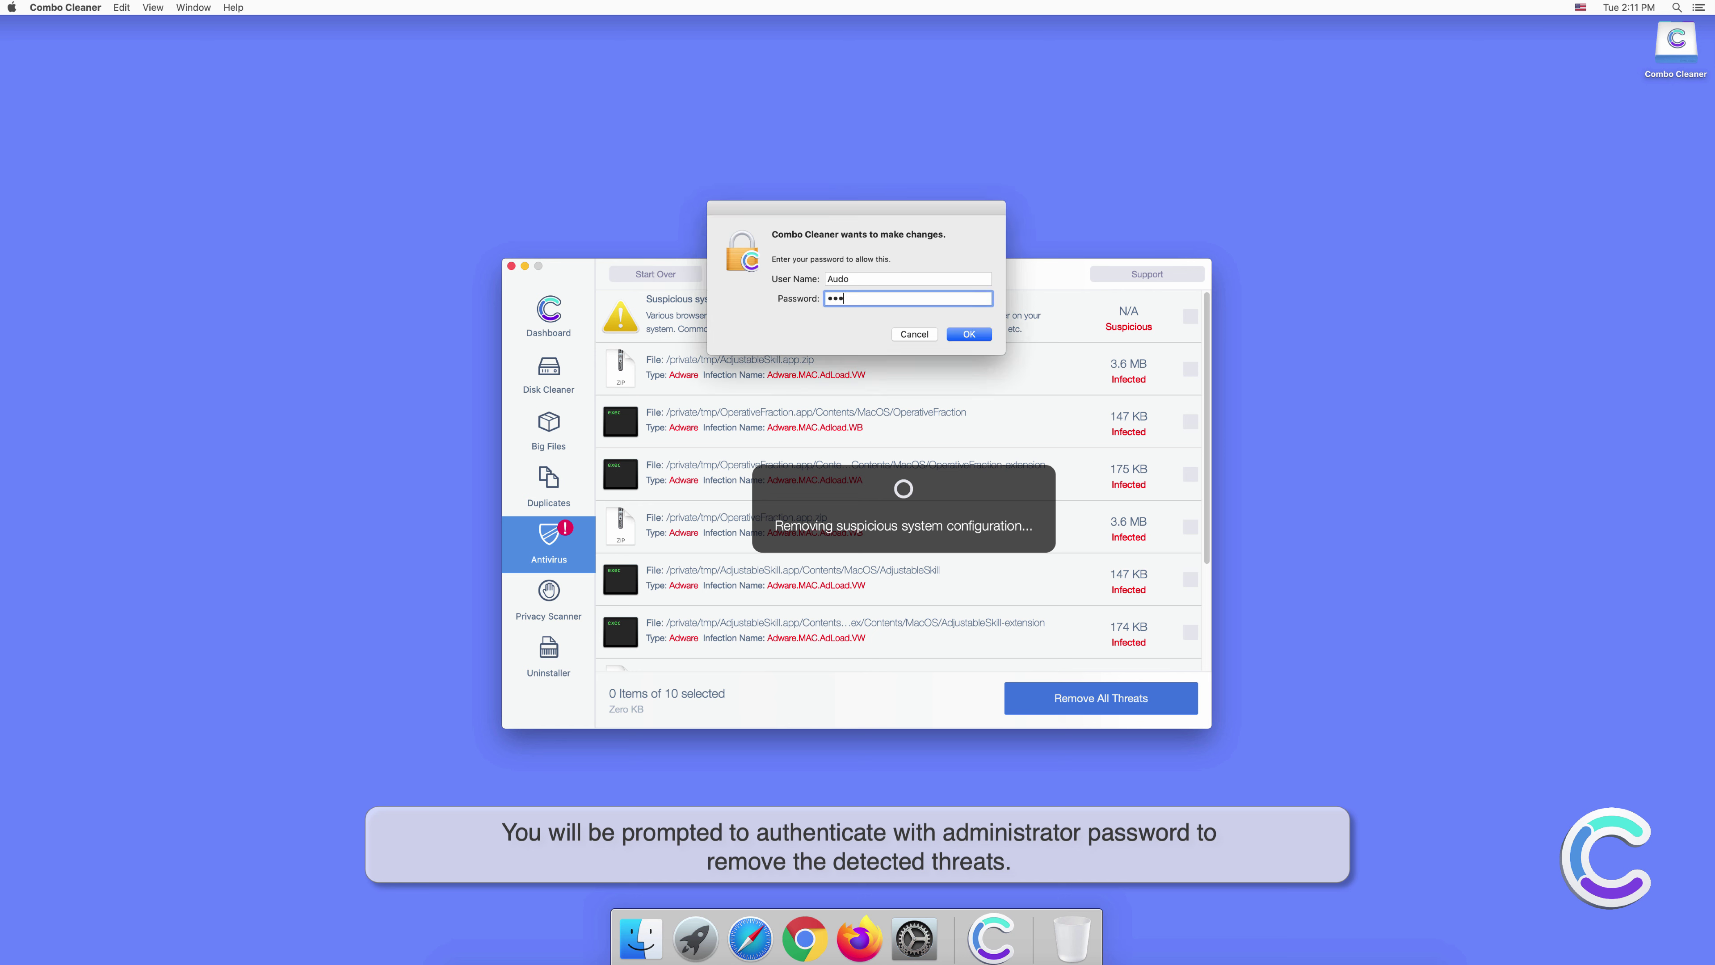
pyautogui.write('•••')
pyautogui.click(966, 334)
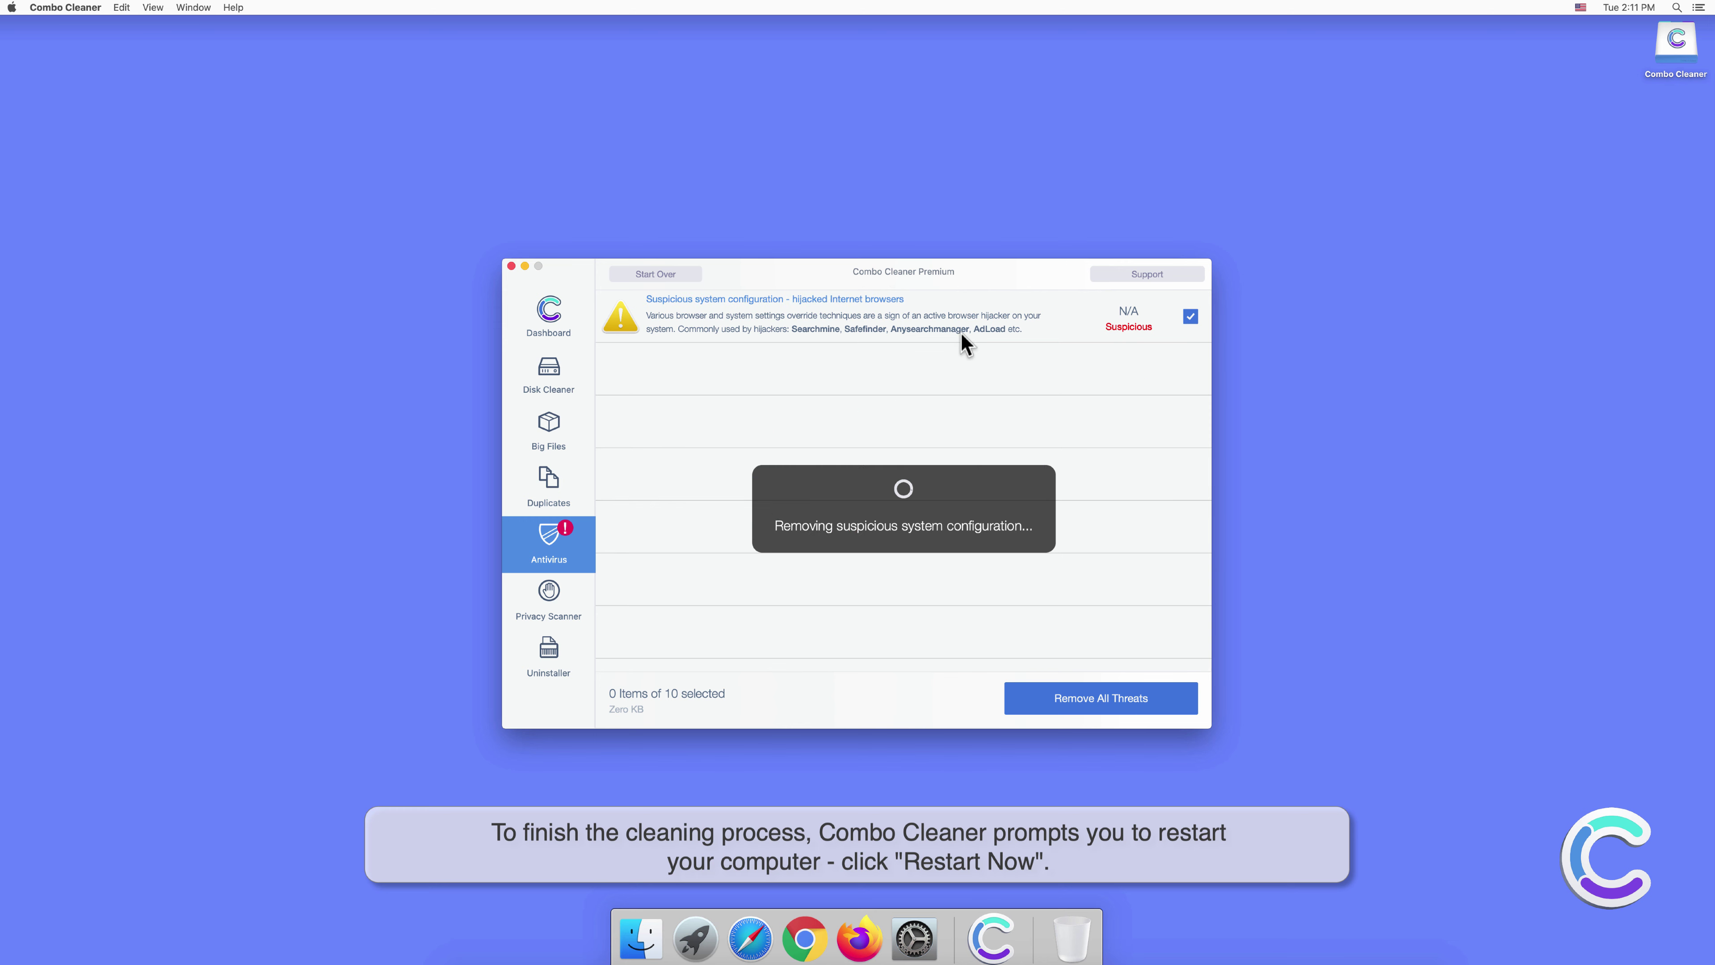
# Step: Accept Combo Cleaner's restart prompt with 'Yes, restart now' to finish removing the threats
pyautogui.click(960, 310)
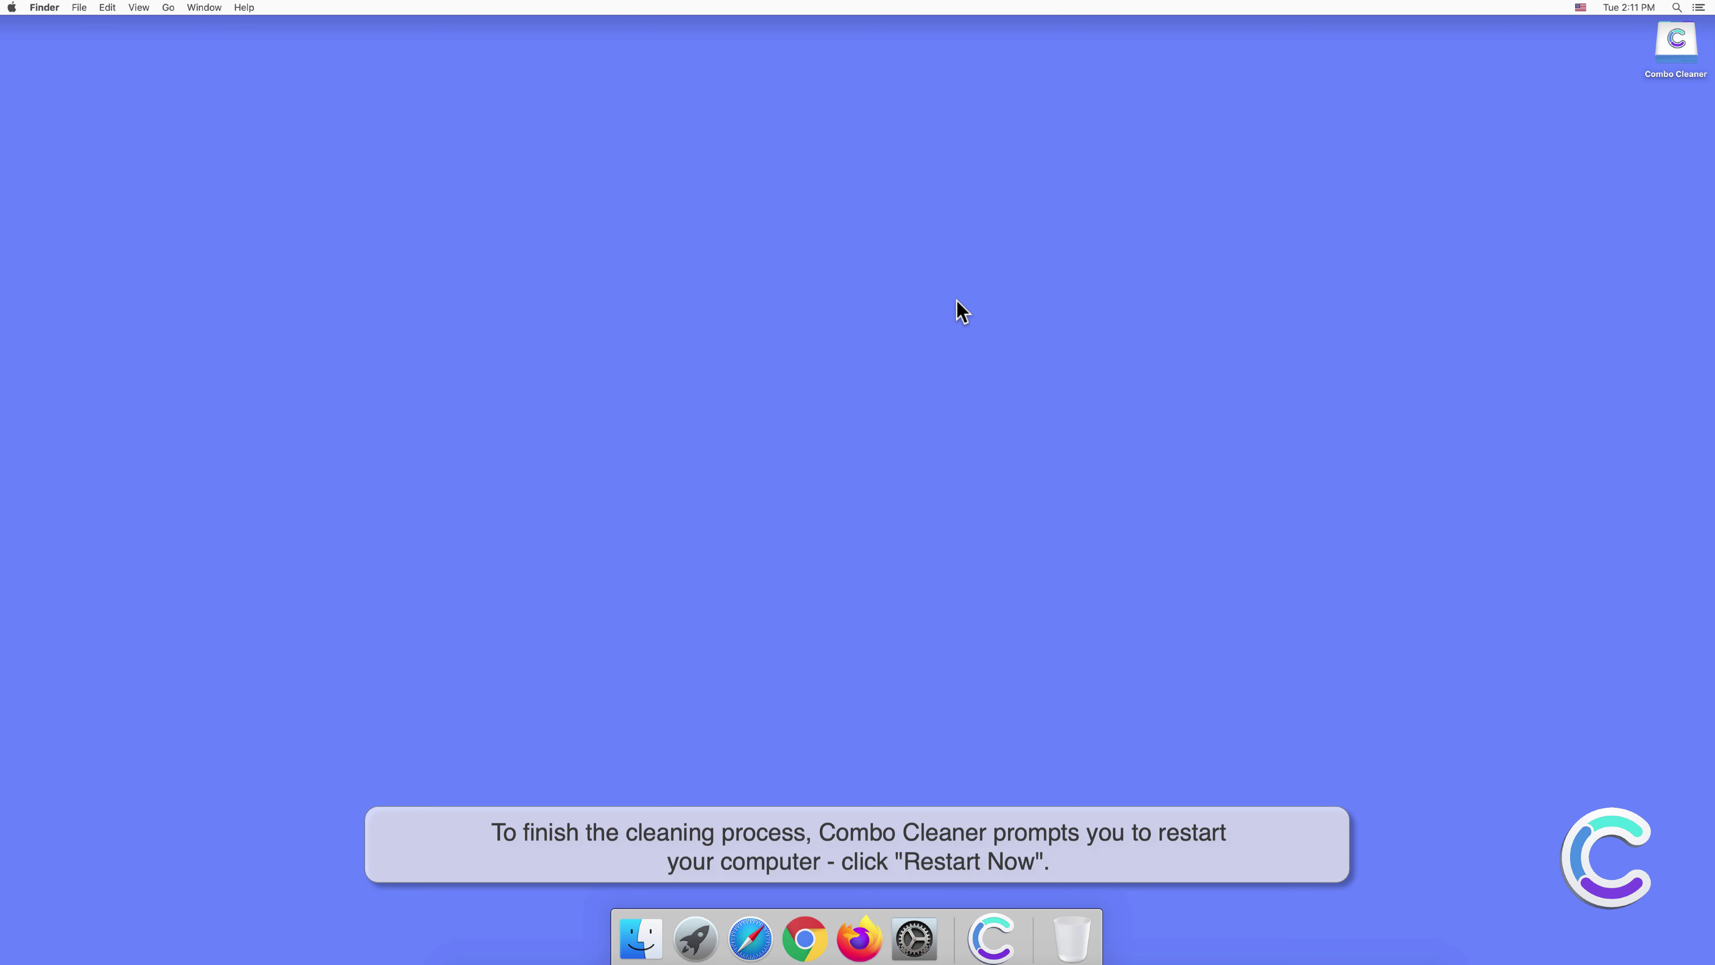